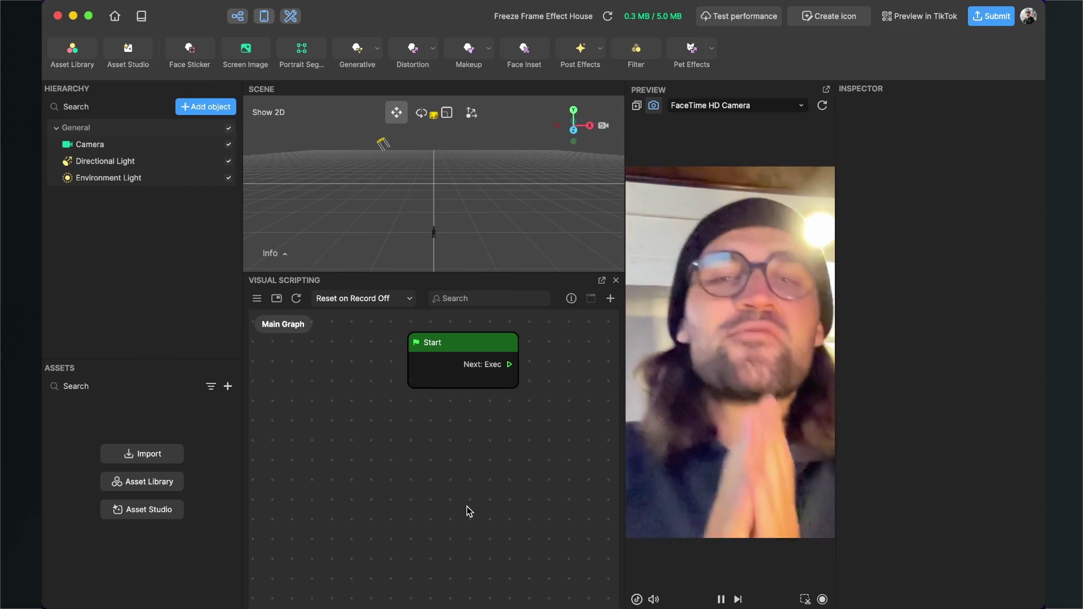
- Add a 2D > Screen Image object, which creates a 2D Camera holding the Screen Image
{"action": "scroll", "coordinate": [466, 506], "scroll_direction": "down", "scroll_amount": 3}
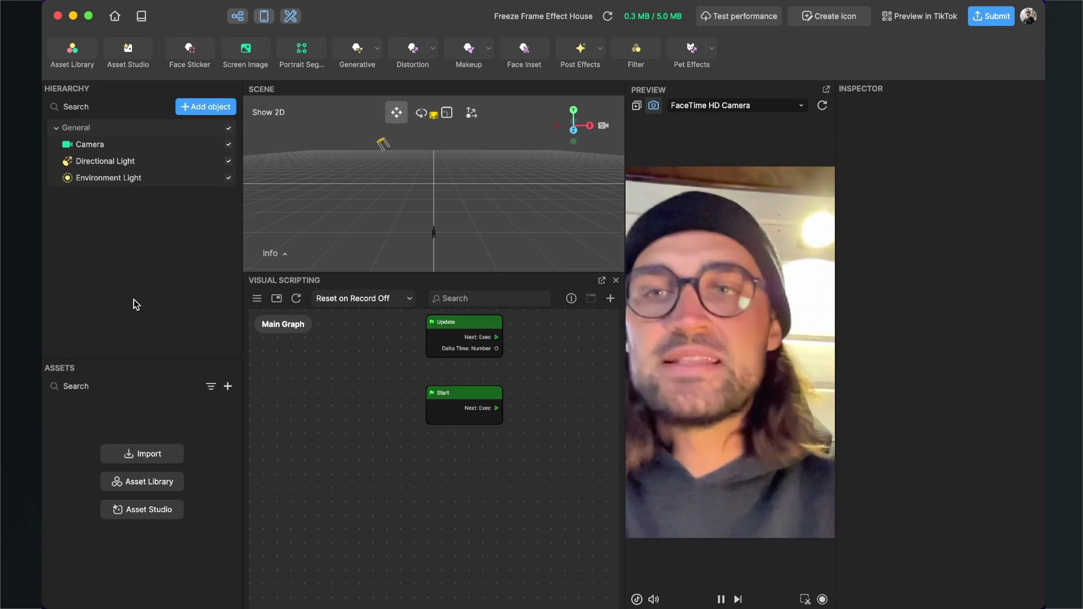
{"action": "left_click", "coordinate": [213, 111]}
{"action": "scroll", "coordinate": [389, 251], "scroll_direction": "up", "scroll_amount": 1}
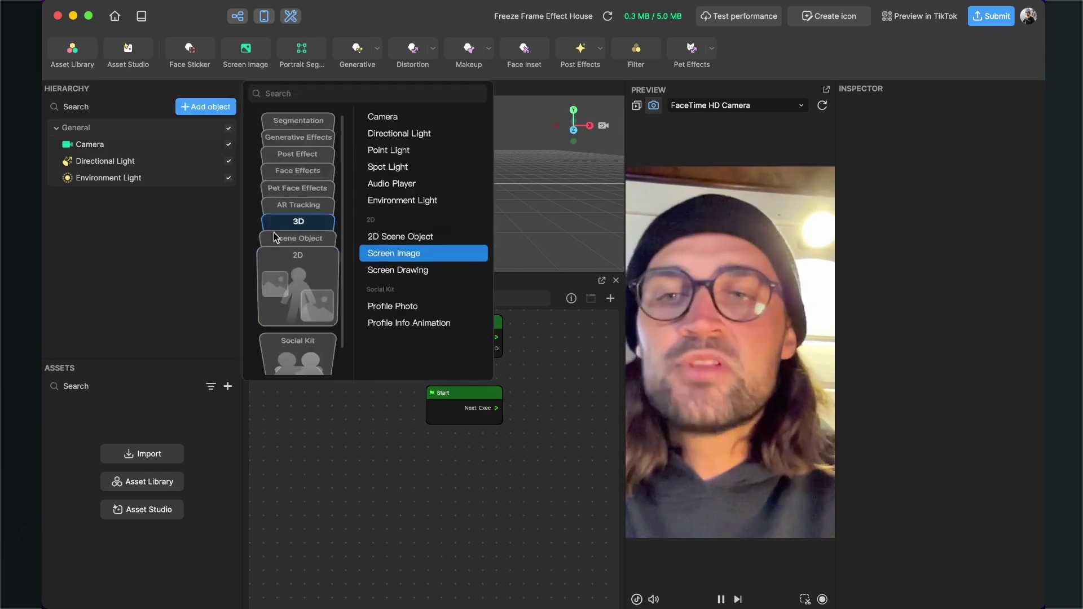
{"action": "scroll", "coordinate": [390, 254], "scroll_direction": "down", "scroll_amount": 1}
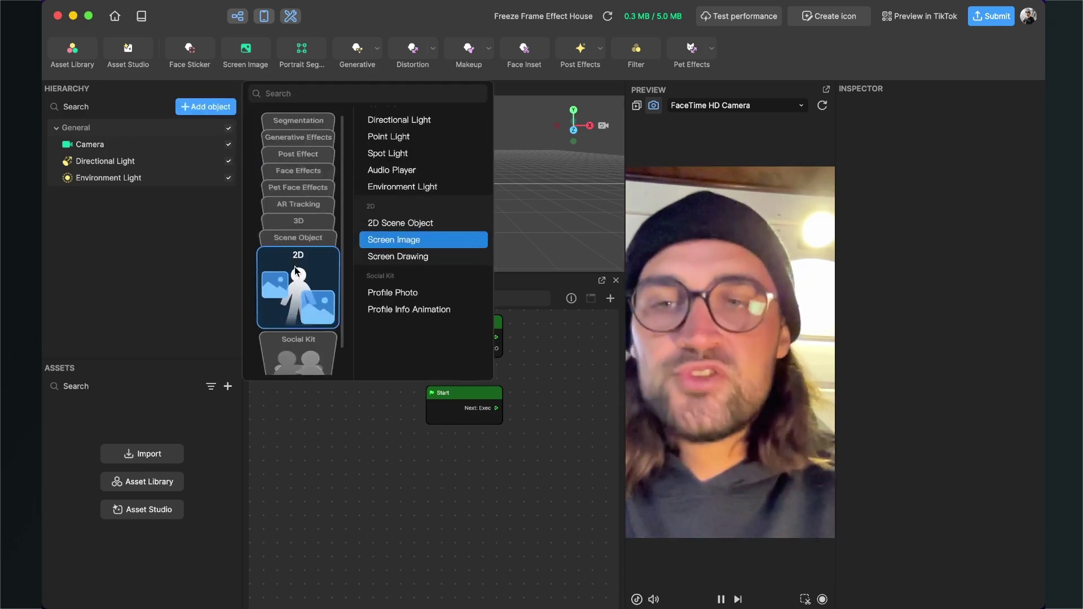
{"action": "left_click", "coordinate": [402, 243]}
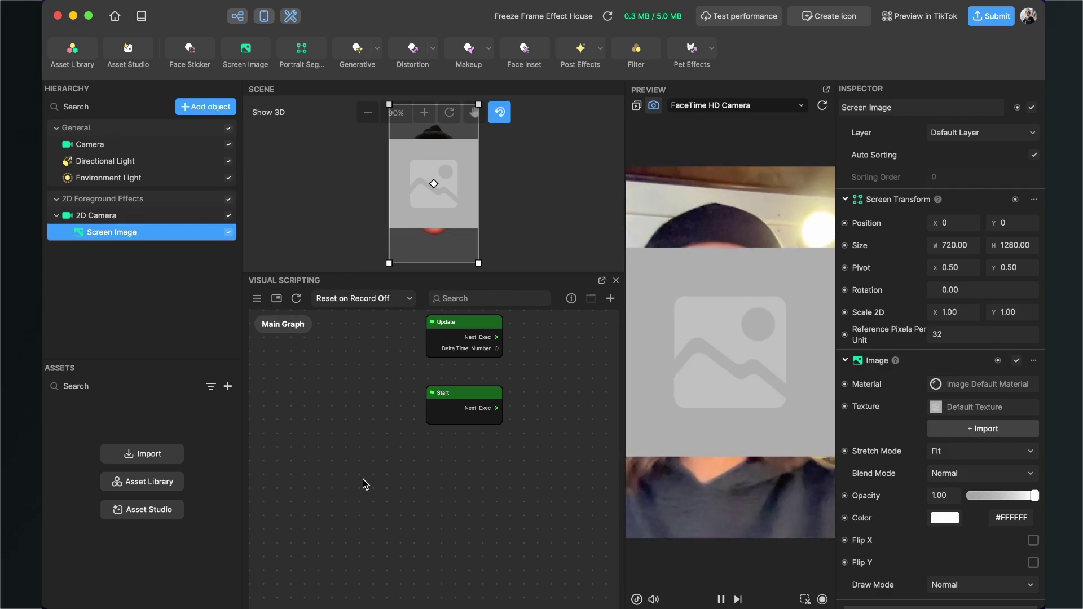
{"action": "left_click_drag", "start_coordinate": [398, 465], "coordinate": [368, 526]}
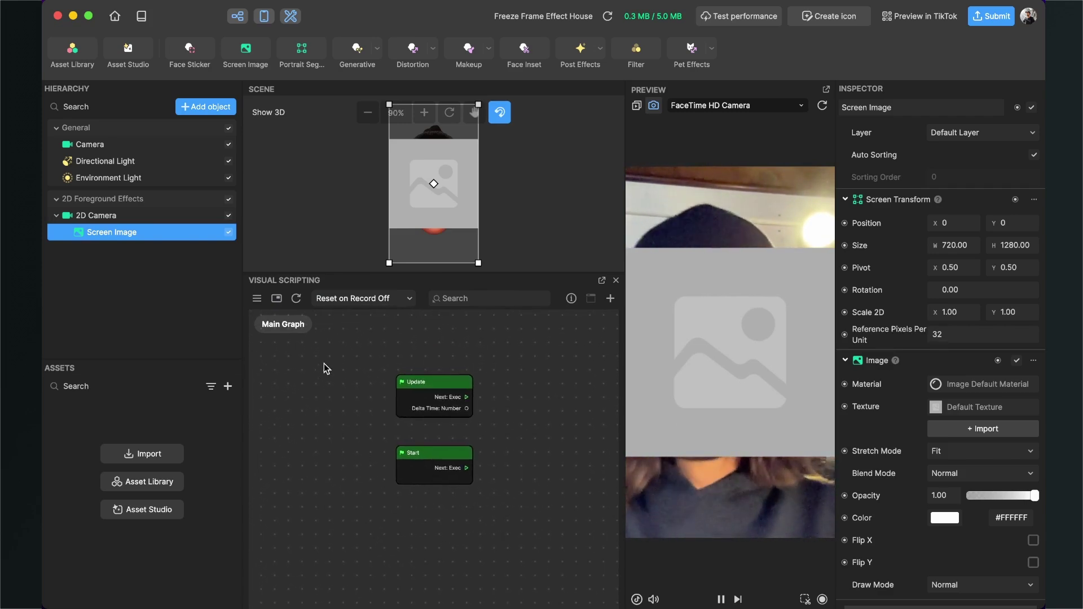
{"action": "left_click_drag", "start_coordinate": [364, 473], "coordinate": [349, 445]}
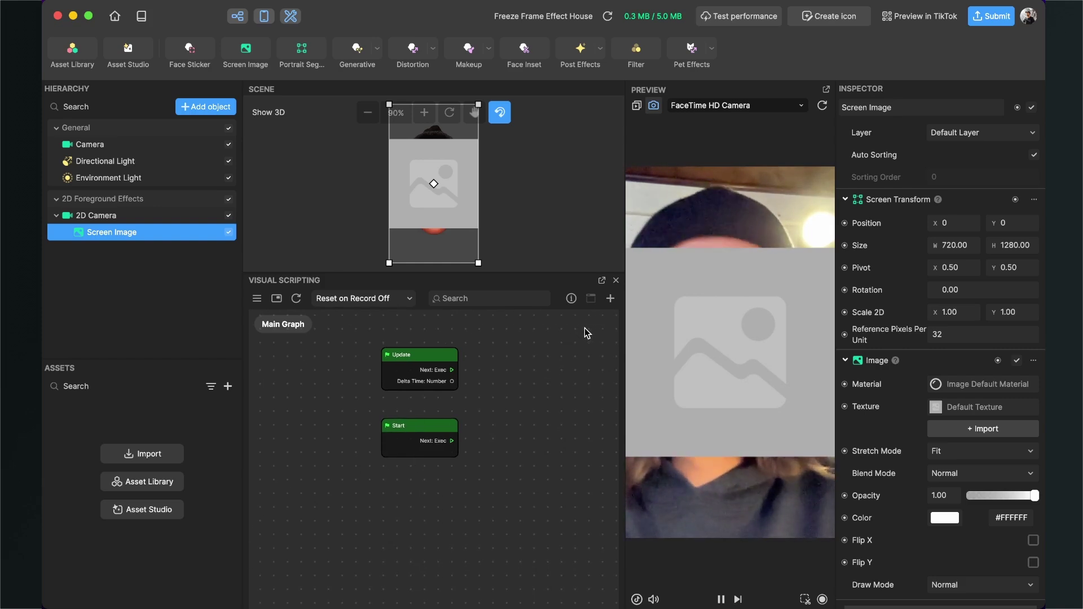
- Add a Snapshot node by searching 'Snap' and place it below Start
{"action": "left_click", "coordinate": [611, 298]}
{"action": "type", "text": "Snap"}
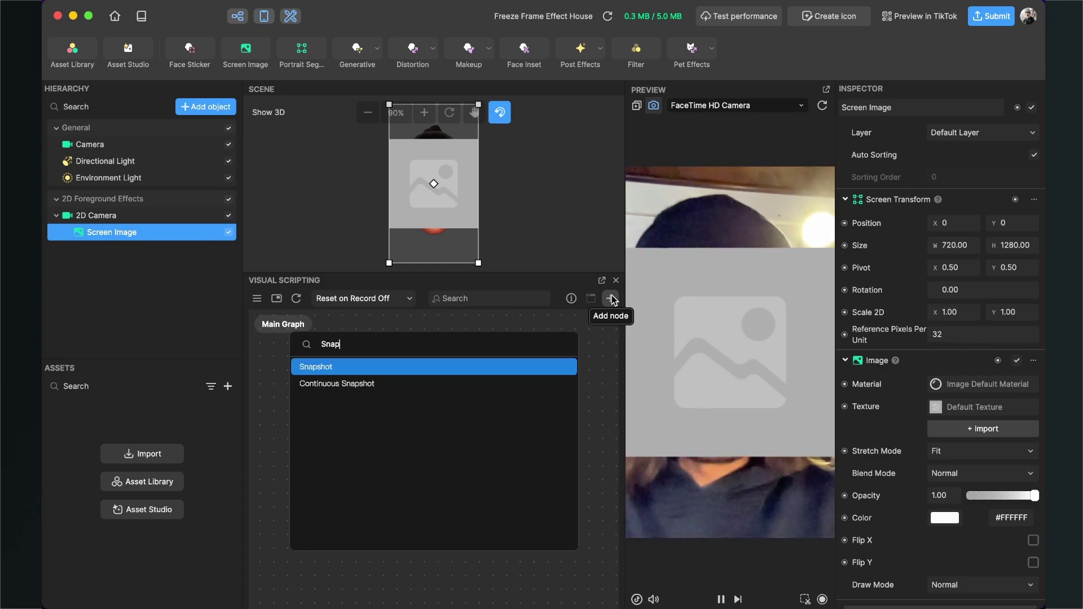
{"action": "key", "text": "Return"}
{"action": "left_click_drag", "start_coordinate": [520, 467], "coordinate": [476, 493]}
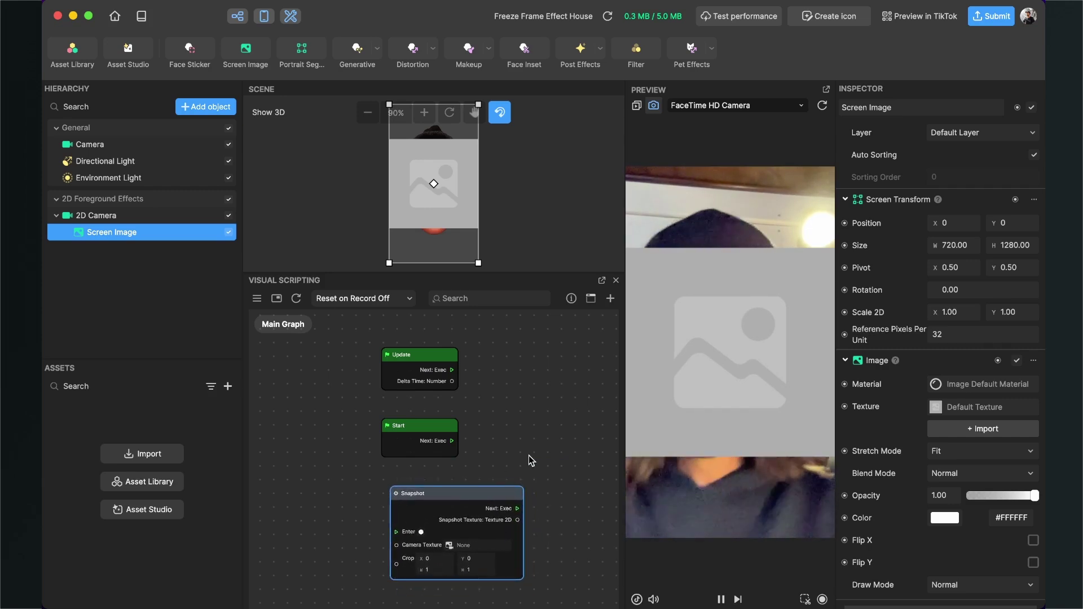
{"action": "scroll", "coordinate": [529, 440], "scroll_direction": "down", "scroll_amount": 5}
{"action": "scroll", "coordinate": [429, 476], "scroll_direction": "down", "scroll_amount": 2}
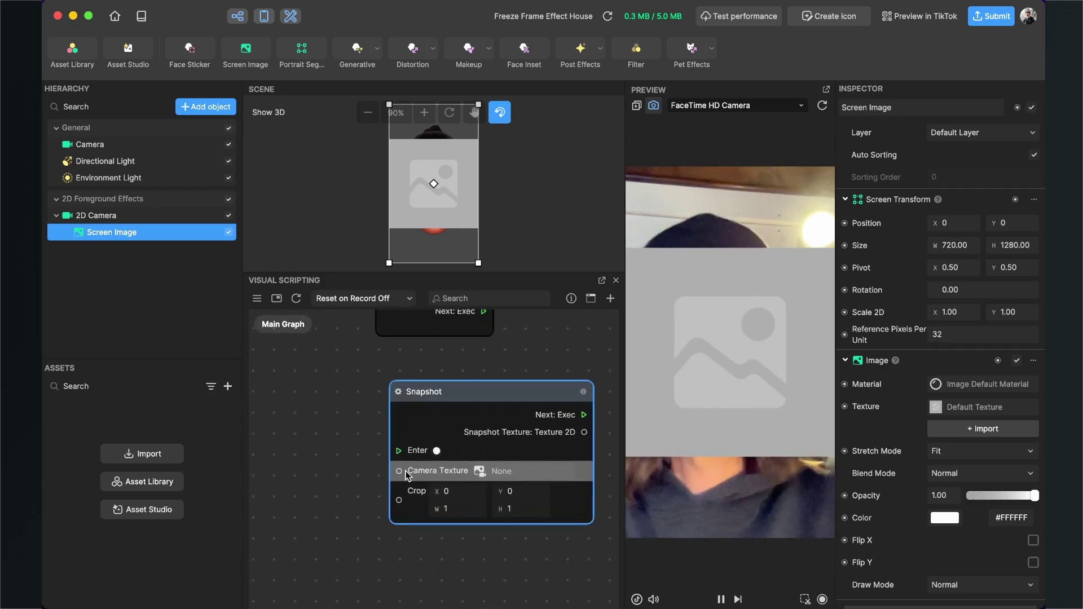
{"action": "scroll", "coordinate": [330, 492], "scroll_direction": "up", "scroll_amount": 1}
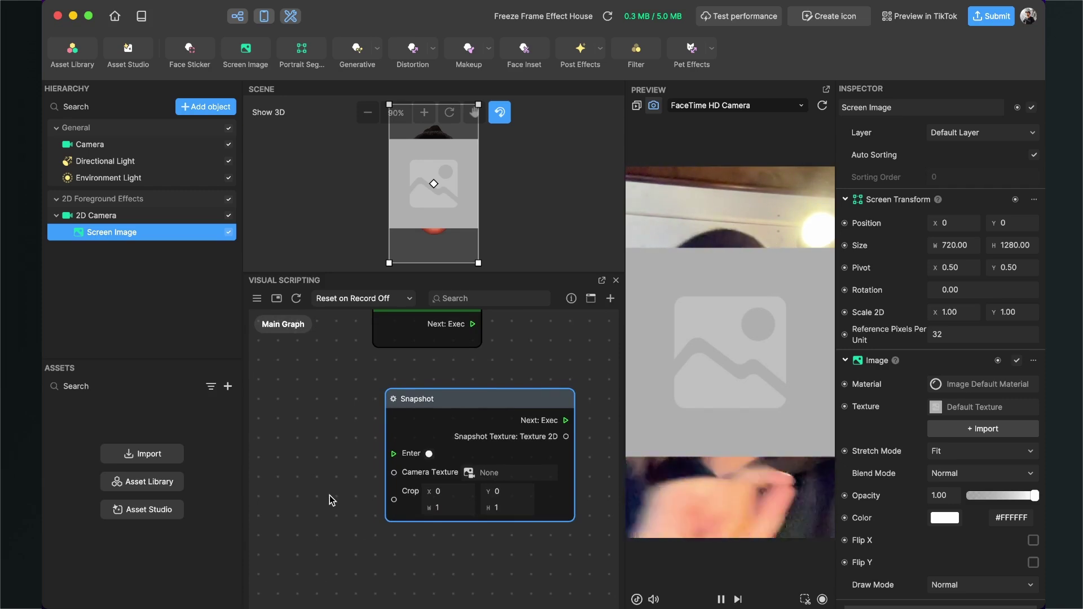
- Add a Screen Tap node by searching 'scre' and move it left of Snapshot
{"action": "left_click", "coordinate": [610, 298]}
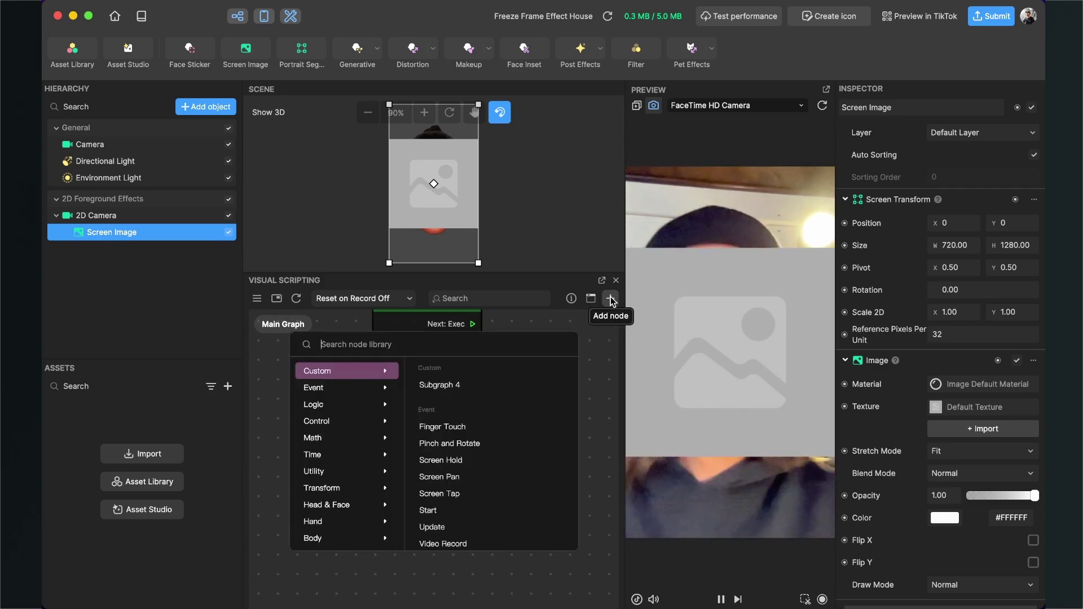
{"action": "type", "text": "scre"}
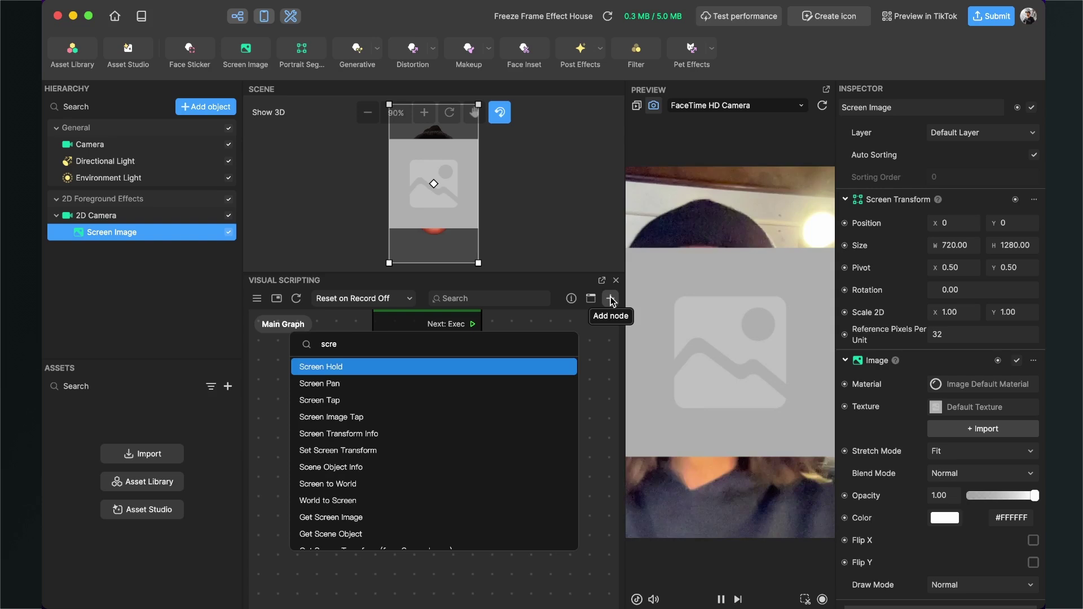
{"action": "key", "text": "Down"}
{"action": "key", "text": "Down"}
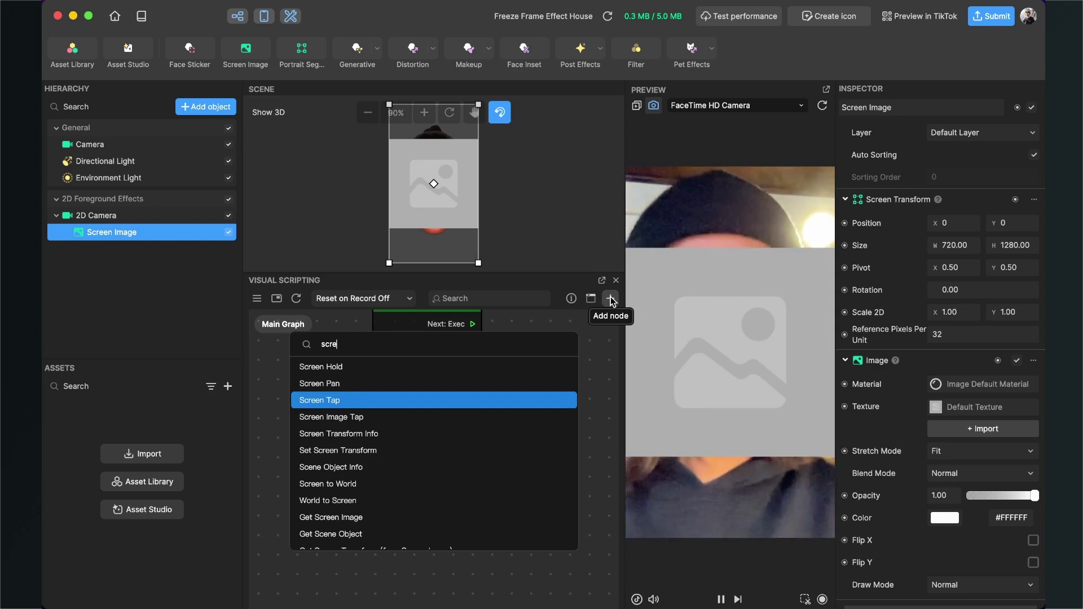
{"action": "key", "text": "Return"}
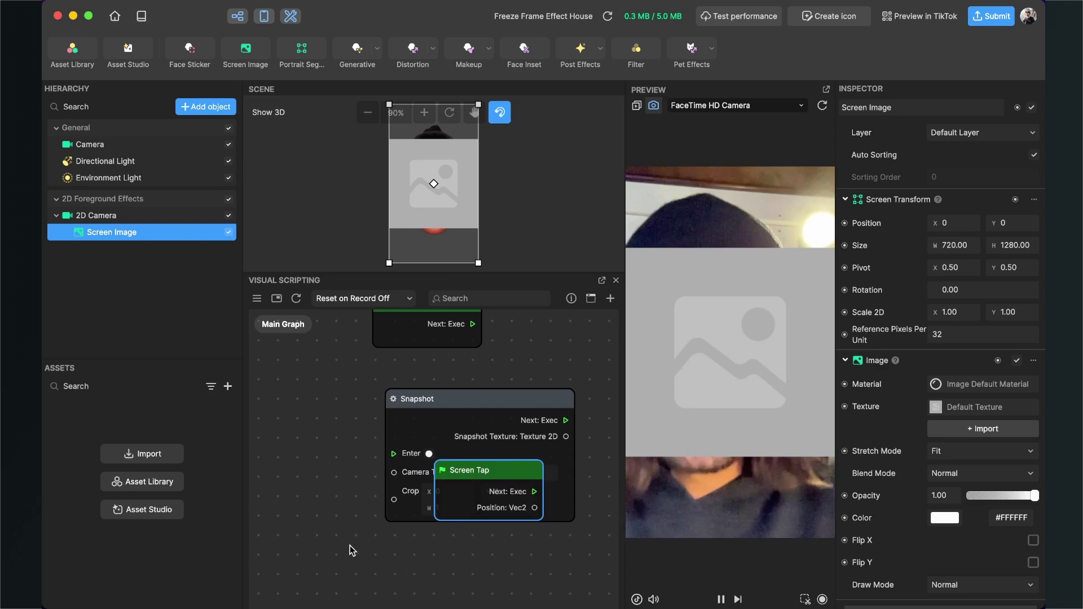
{"action": "scroll", "coordinate": [347, 546], "scroll_direction": "down", "scroll_amount": 3}
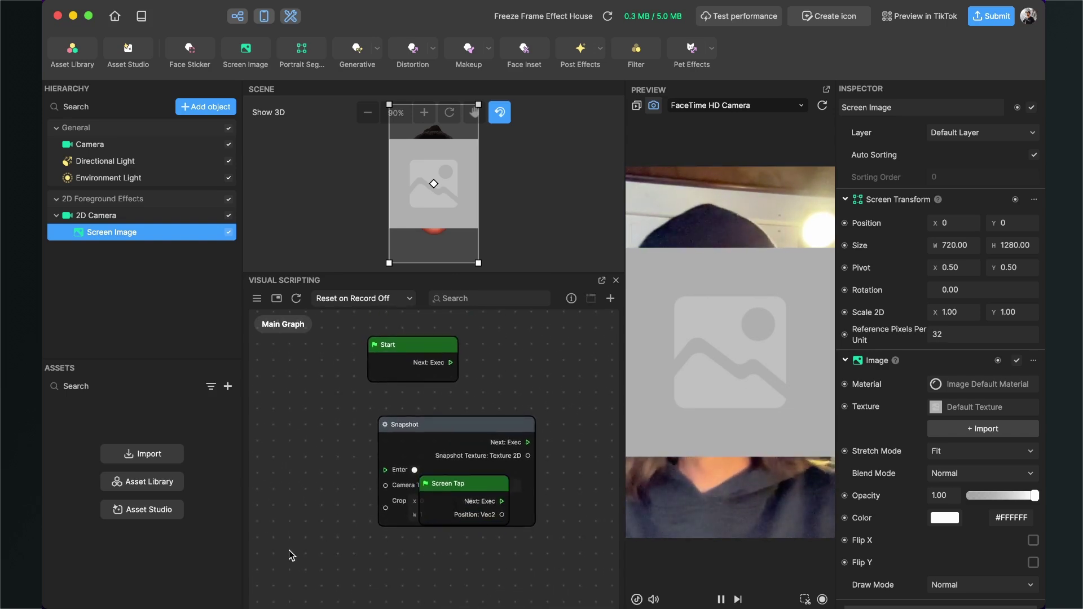
{"action": "left_click_drag", "start_coordinate": [291, 552], "coordinate": [389, 554]}
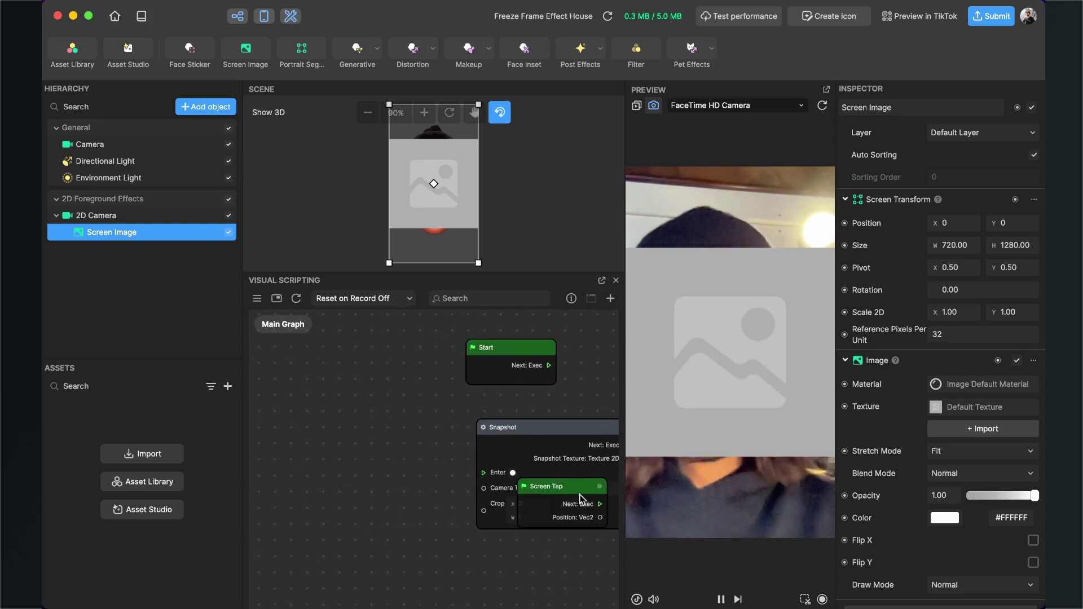
{"action": "left_click_drag", "start_coordinate": [577, 488], "coordinate": [310, 461]}
{"action": "left_click_drag", "start_coordinate": [356, 499], "coordinate": [403, 498]}
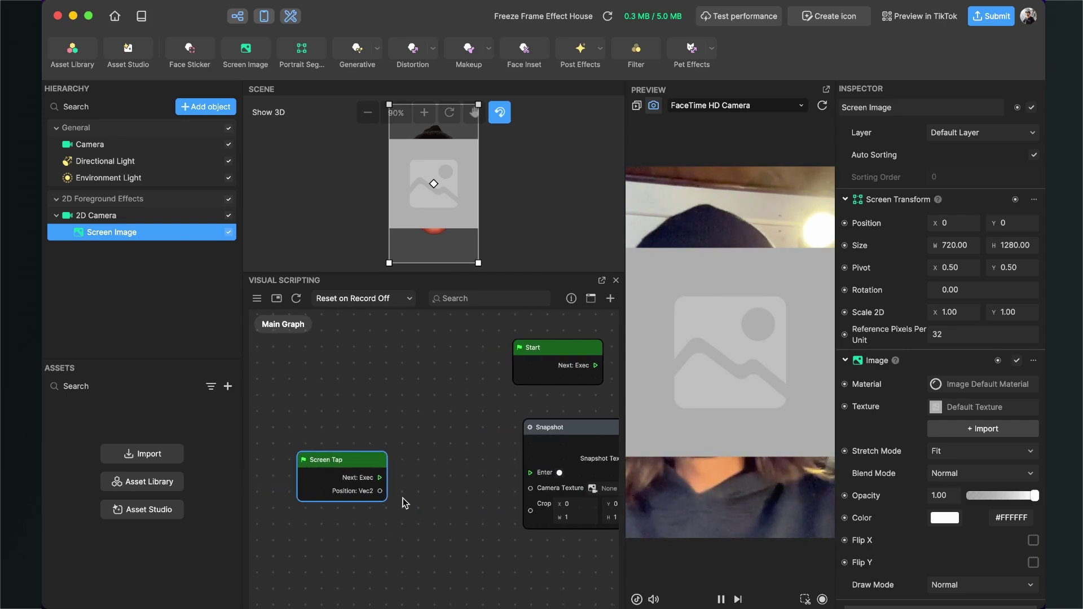
- Add a Sequence node by searching 'seq', keeping the Screen Image name unchanged
{"action": "left_click", "coordinate": [606, 303]}
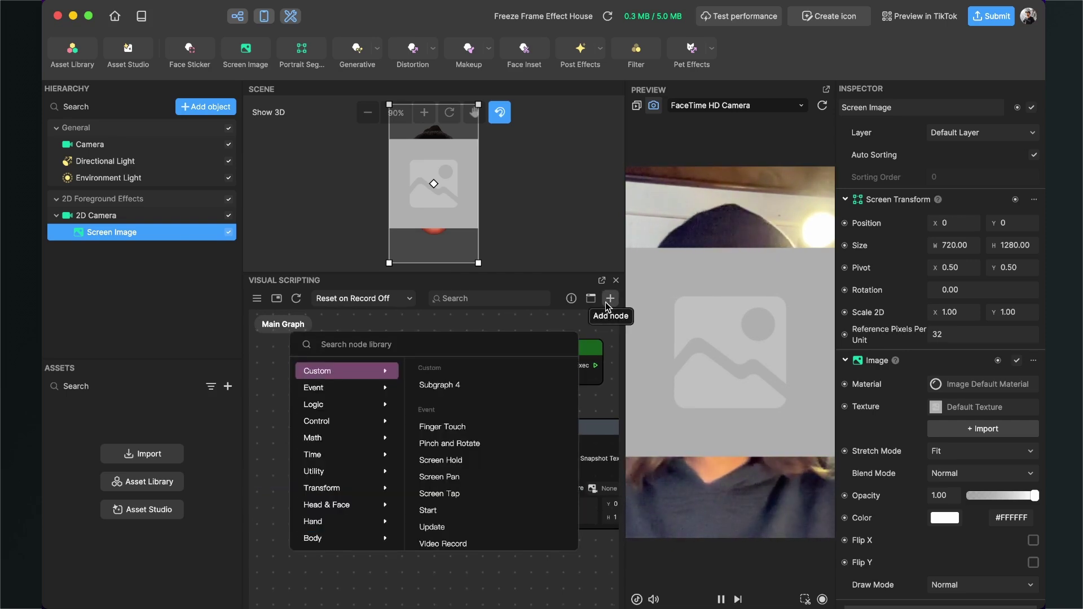
{"action": "type", "text": "seq"}
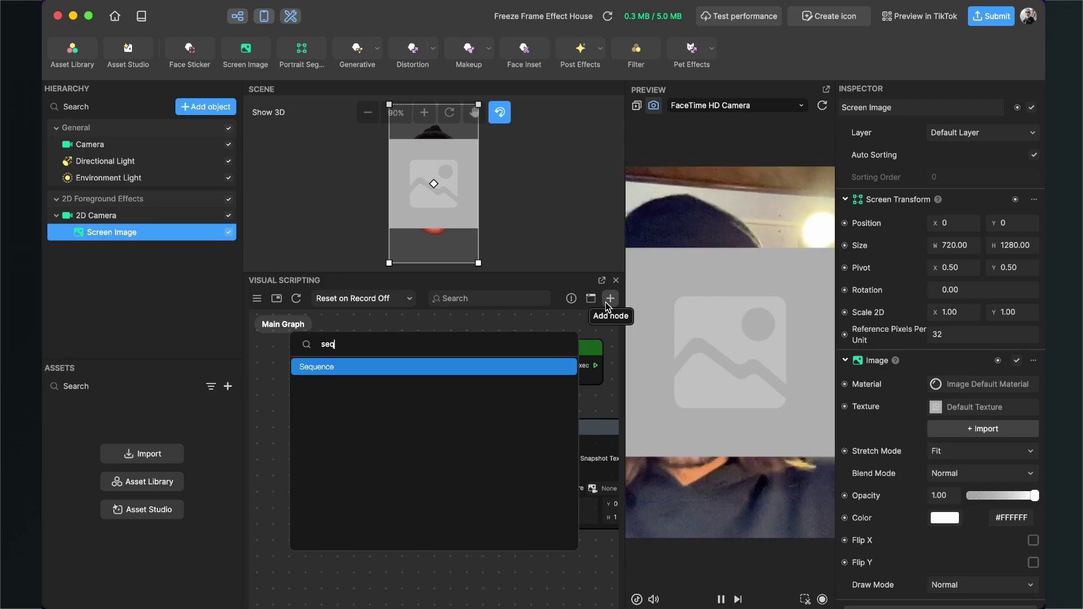
{"action": "key", "text": "Return"}
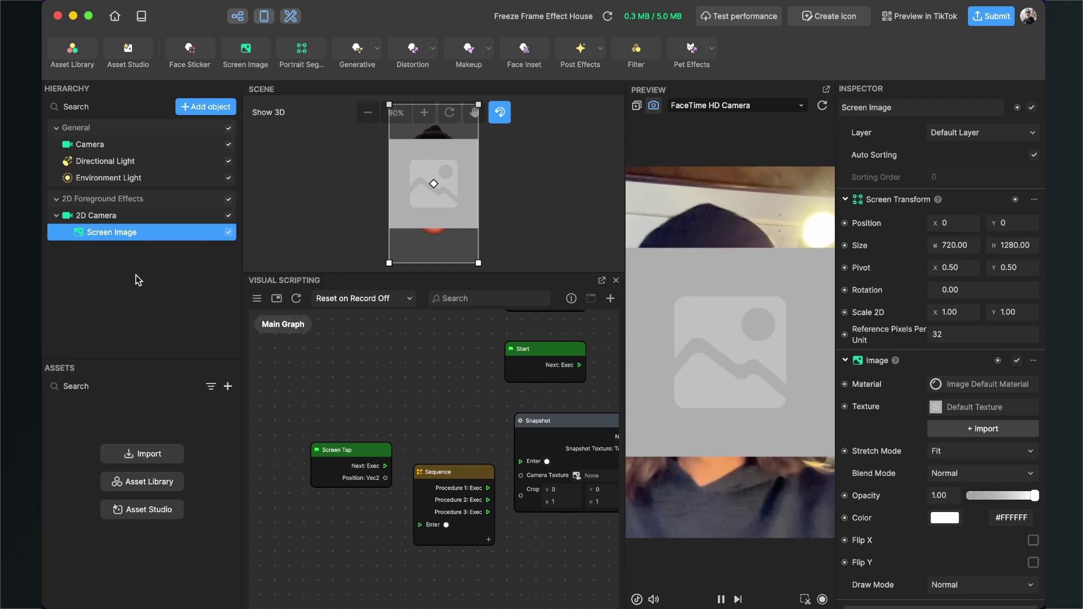
{"action": "double_click", "coordinate": [113, 233]}
{"action": "left_click", "coordinate": [79, 235]}
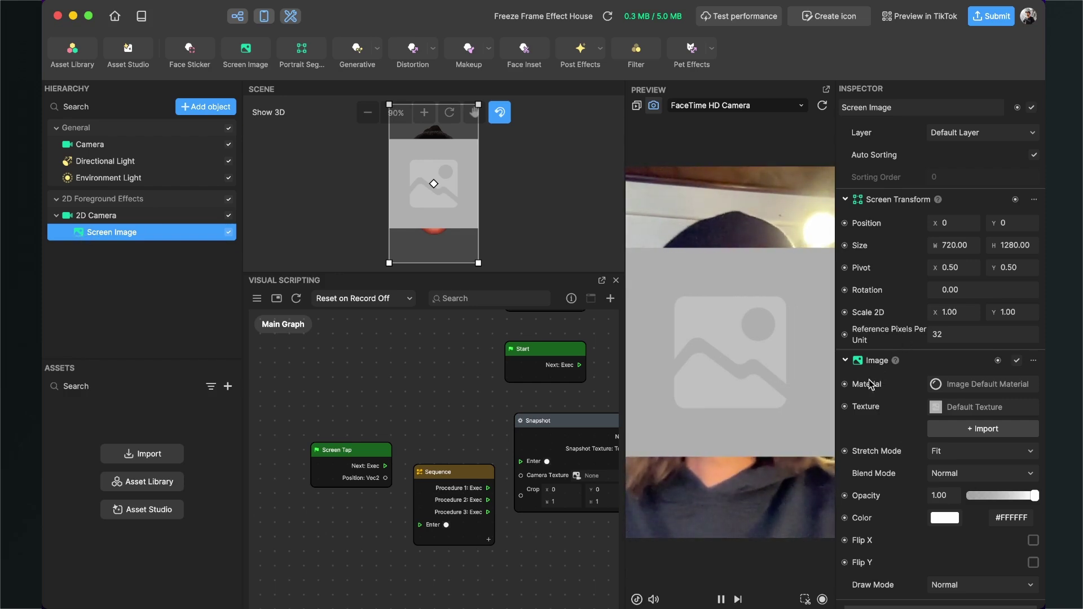
- Add a Set Texture node for the Screen Image below Snapshot, with Screen Tap and Sequence in view
{"action": "left_click", "coordinate": [845, 407]}
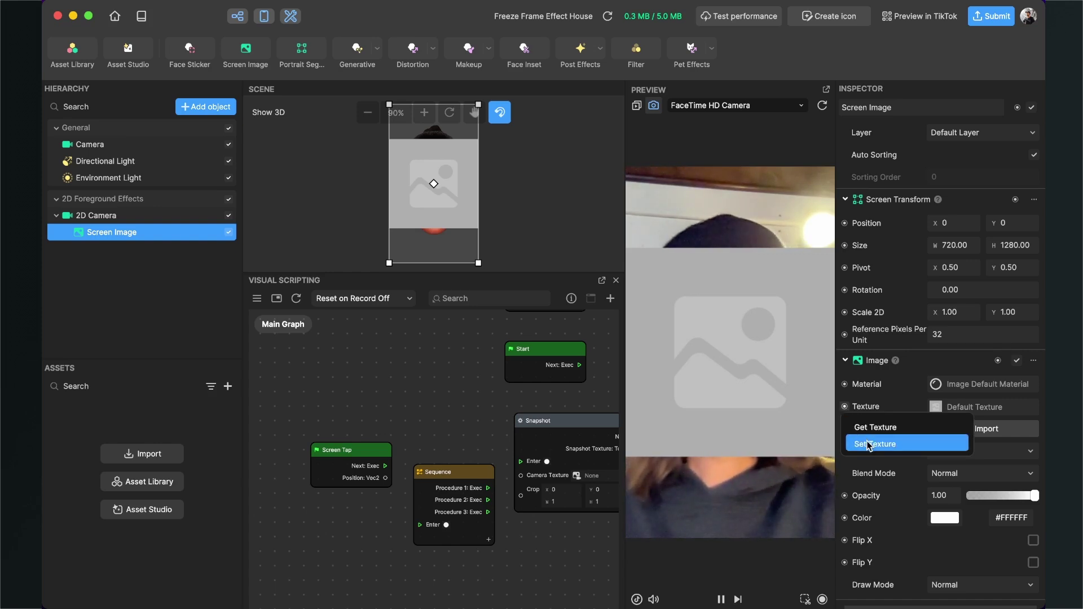
{"action": "left_click_drag", "start_coordinate": [875, 444], "coordinate": [452, 452]}
{"action": "scroll", "coordinate": [404, 384], "scroll_direction": "down", "scroll_amount": 3}
{"action": "scroll", "coordinate": [404, 384], "scroll_direction": "right", "scroll_amount": 3}
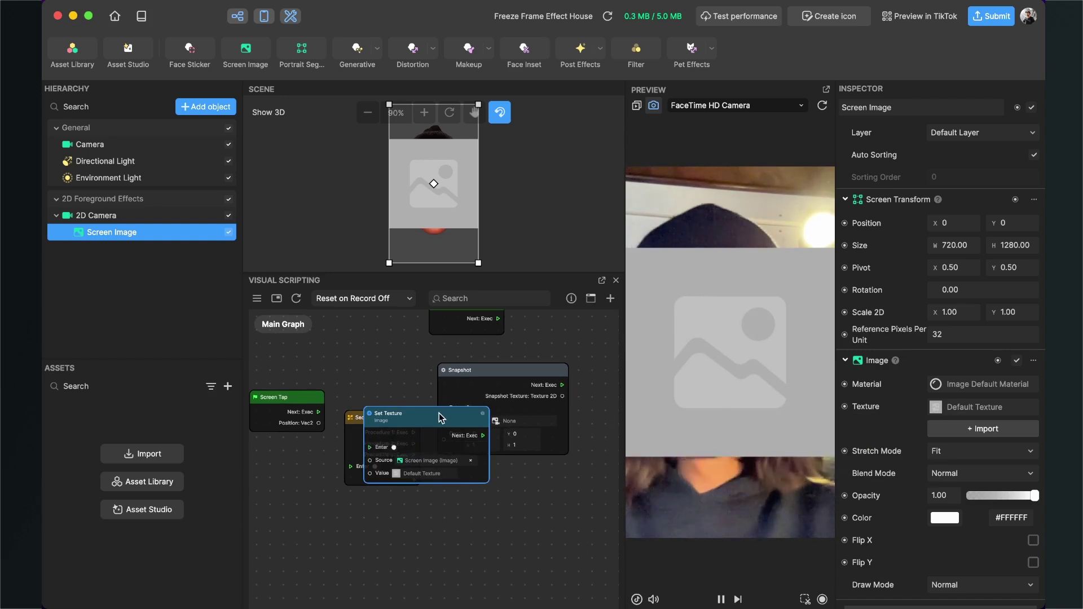
{"action": "left_click_drag", "start_coordinate": [397, 417], "coordinate": [542, 468]}
{"action": "left_click_drag", "start_coordinate": [448, 495], "coordinate": [383, 514]}
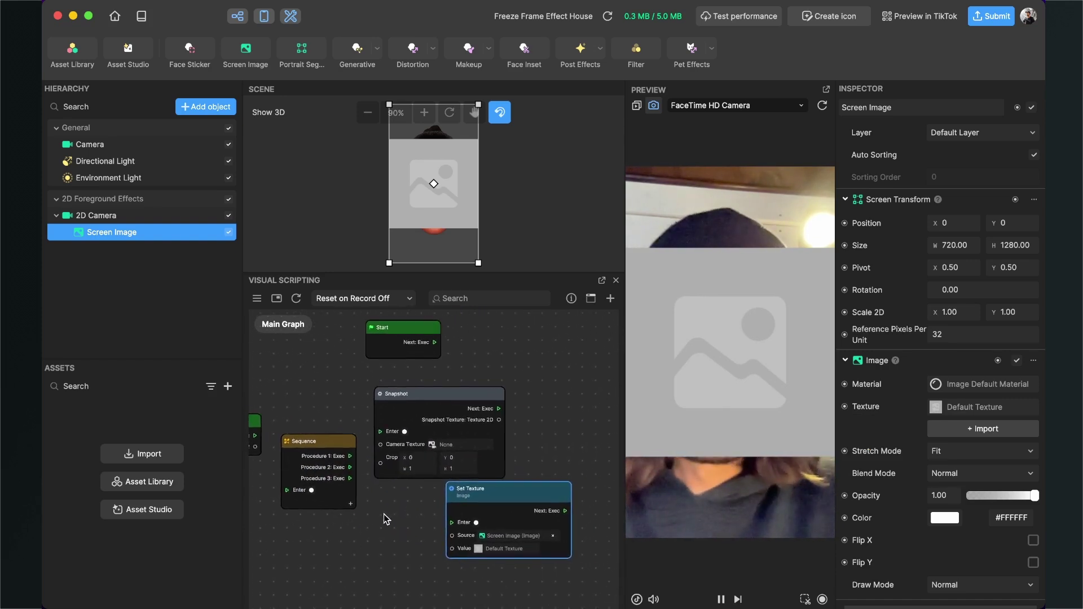
{"action": "left_click_drag", "start_coordinate": [485, 492], "coordinate": [536, 480]}
{"action": "scroll", "coordinate": [557, 404], "scroll_direction": "down", "scroll_amount": 2}
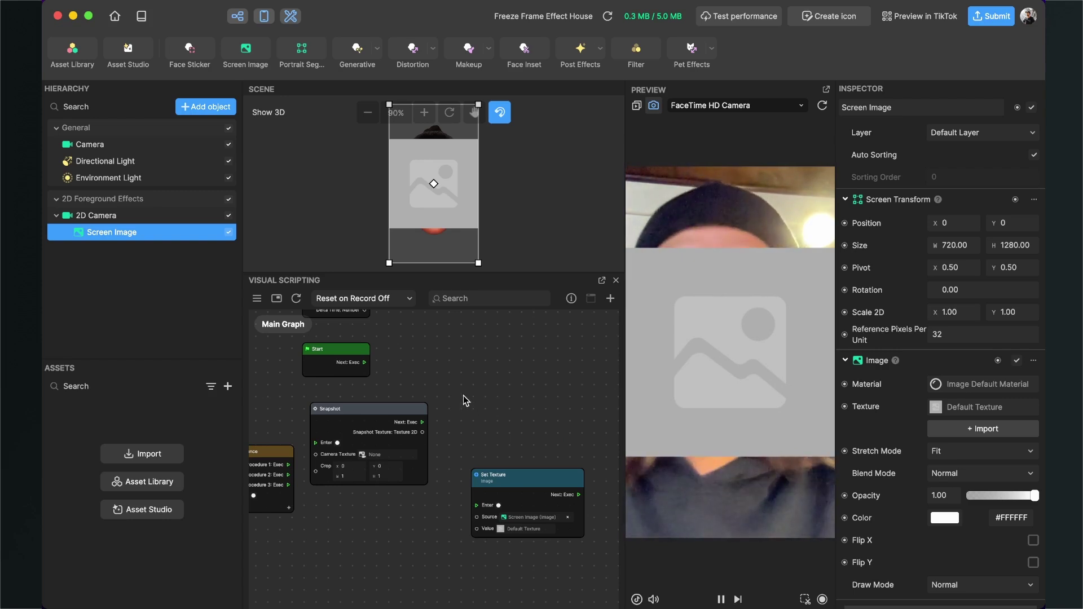
{"action": "left_click_drag", "start_coordinate": [364, 381], "coordinate": [471, 403]}
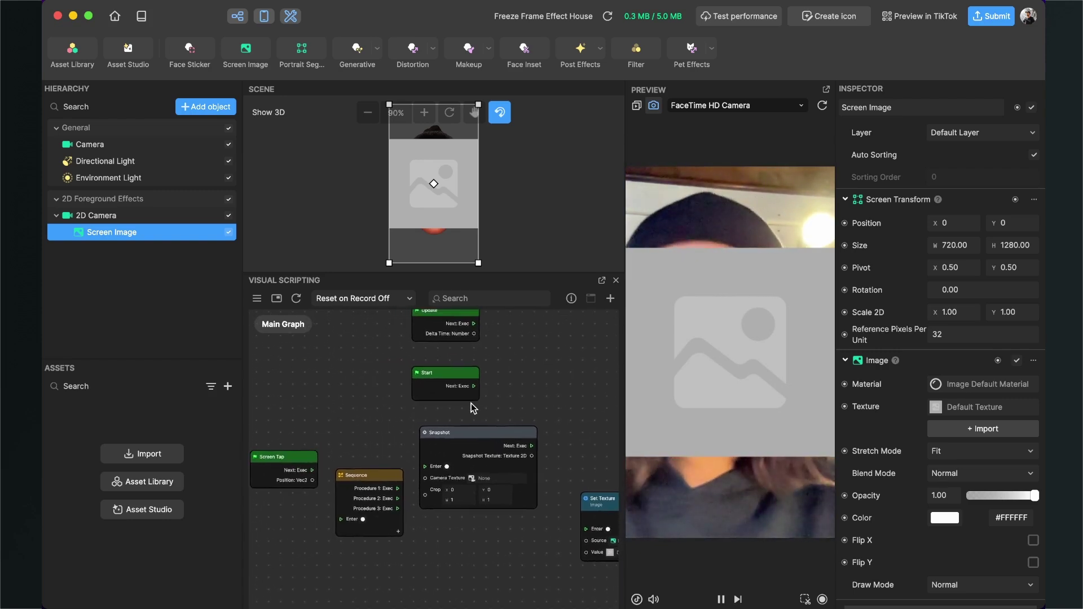
- Add a Get Render Texture node from the 2D Camera's Render Texture and move it off Snapshot
{"action": "left_click", "coordinate": [100, 216]}
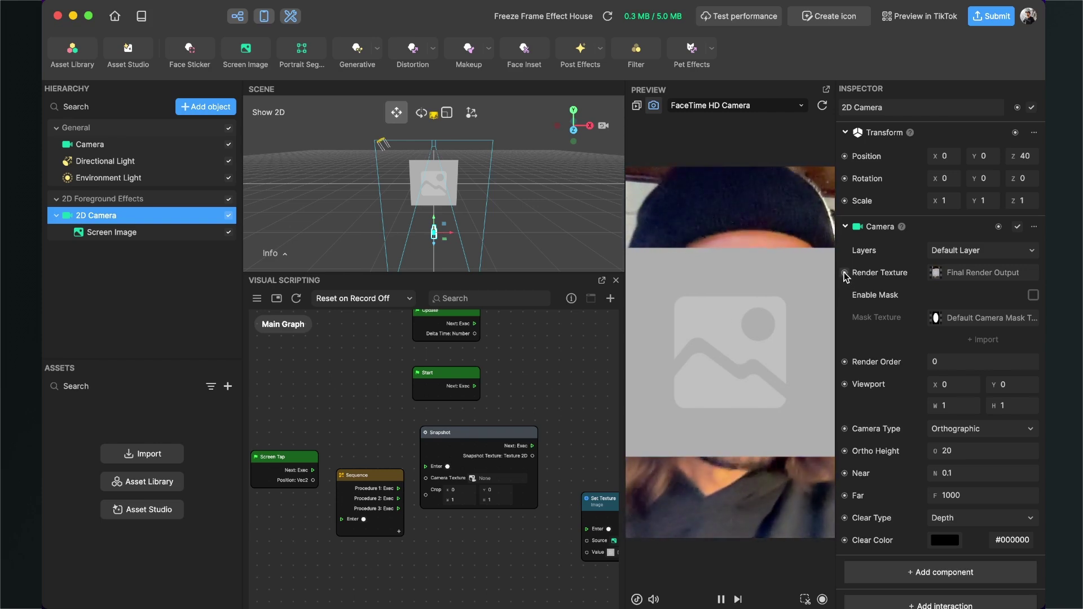
{"action": "left_click", "coordinate": [844, 273]}
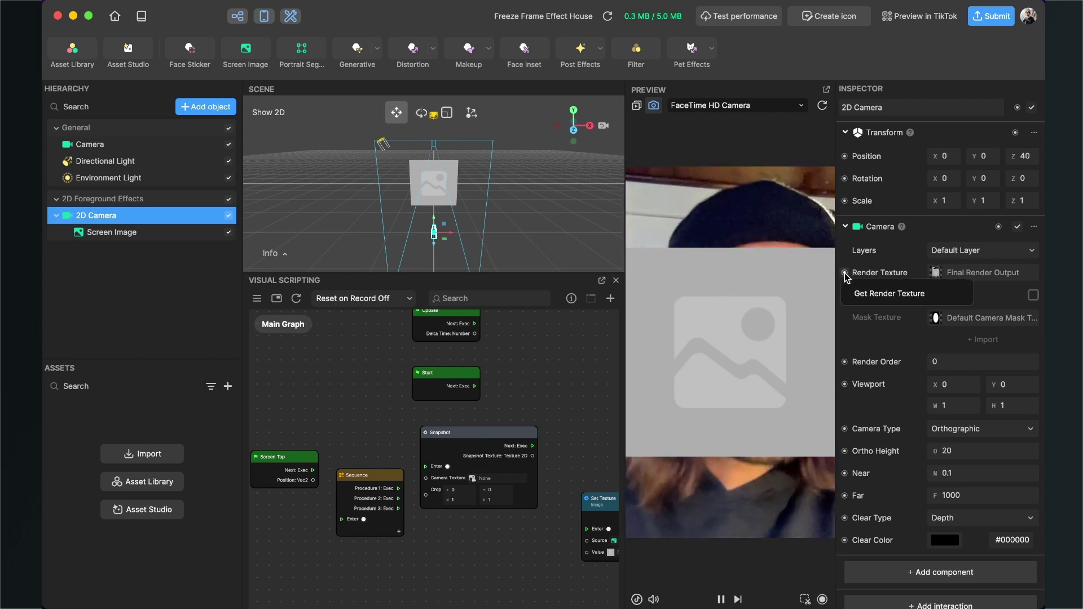
{"action": "left_click", "coordinate": [889, 294]}
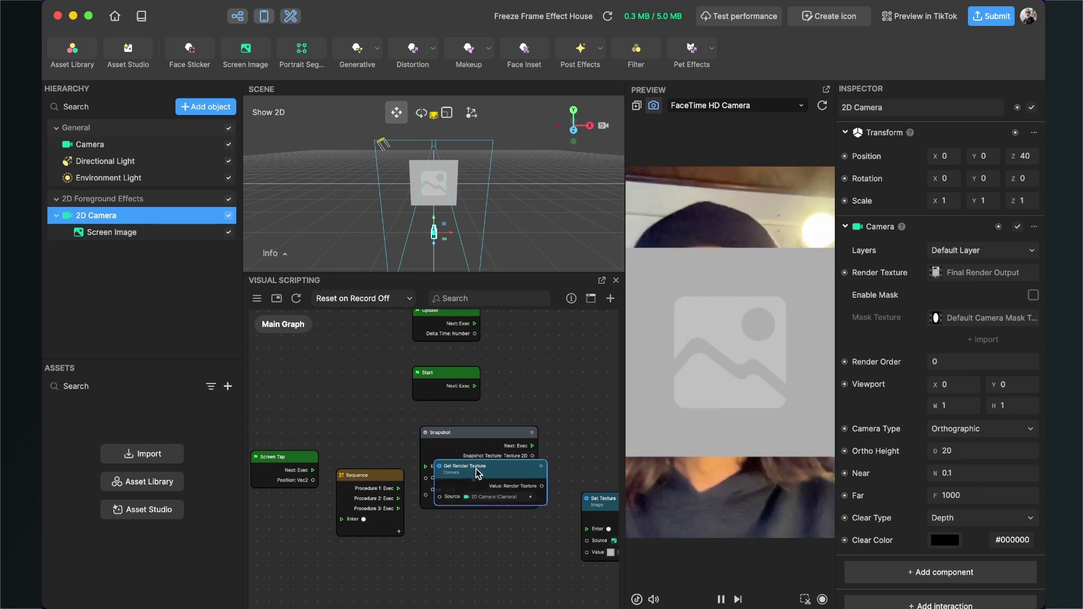
{"action": "left_click_drag", "start_coordinate": [476, 468], "coordinate": [307, 378]}
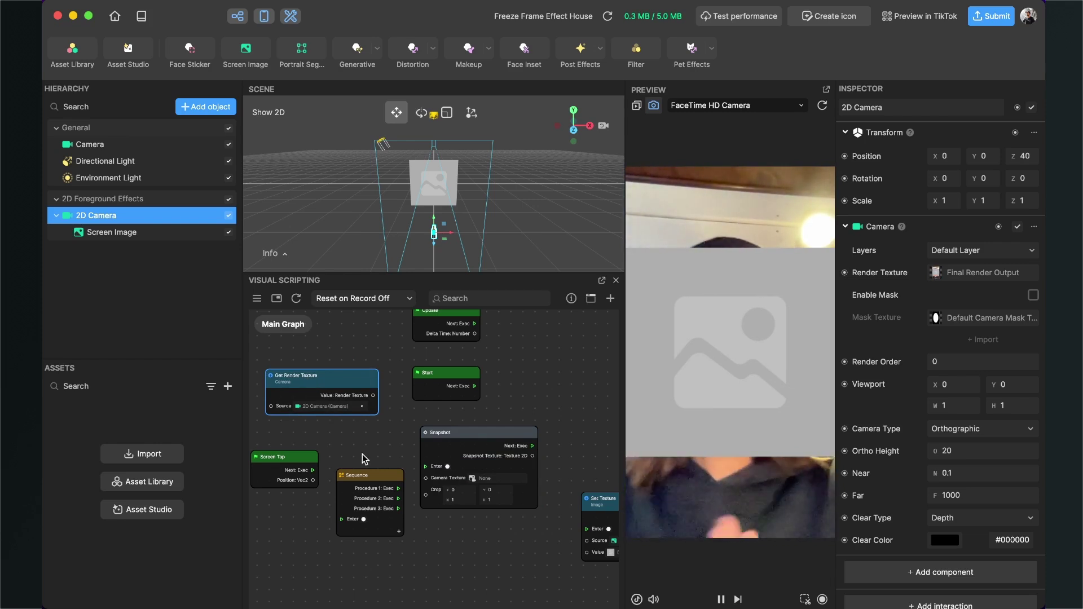
{"action": "scroll", "coordinate": [362, 455], "scroll_direction": "down", "scroll_amount": 2}
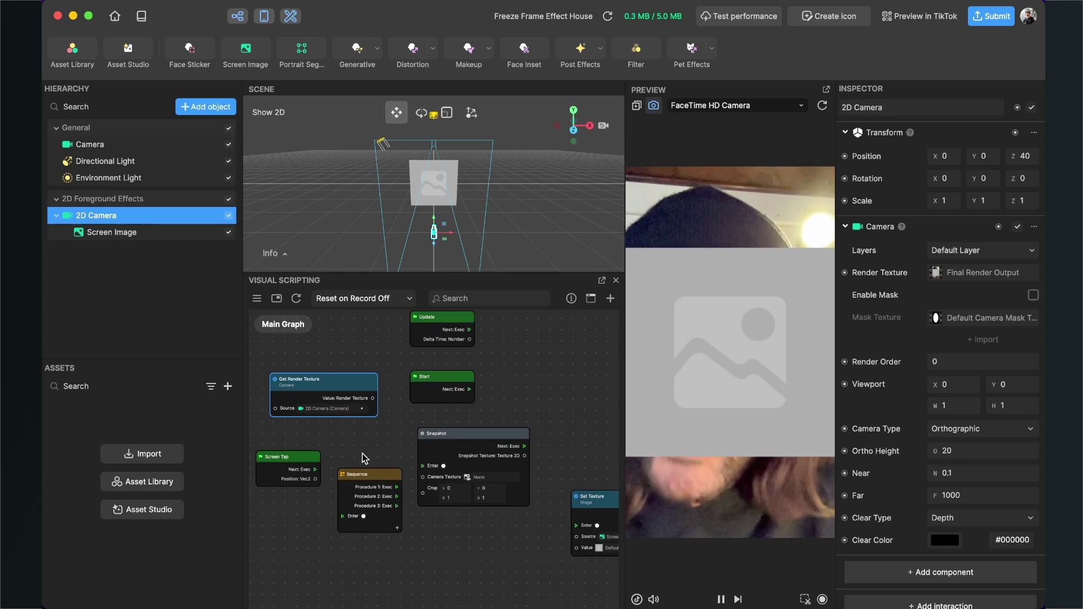
{"action": "left_click_drag", "start_coordinate": [351, 444], "coordinate": [323, 451]}
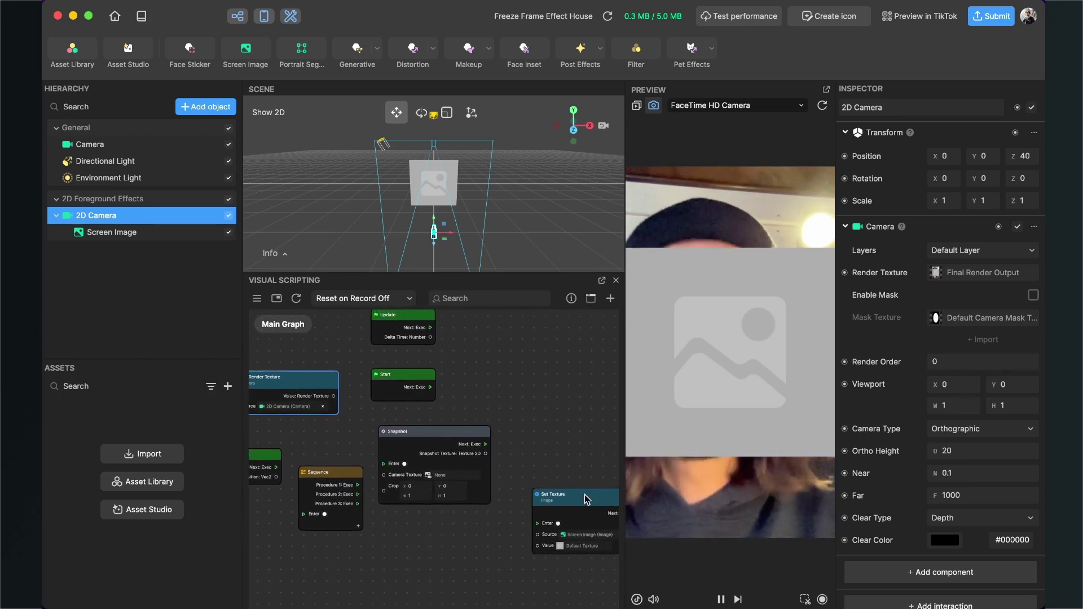
{"action": "left_click_drag", "start_coordinate": [586, 500], "coordinate": [587, 472]}
{"action": "scroll", "coordinate": [482, 560], "scroll_direction": "up", "scroll_amount": 2}
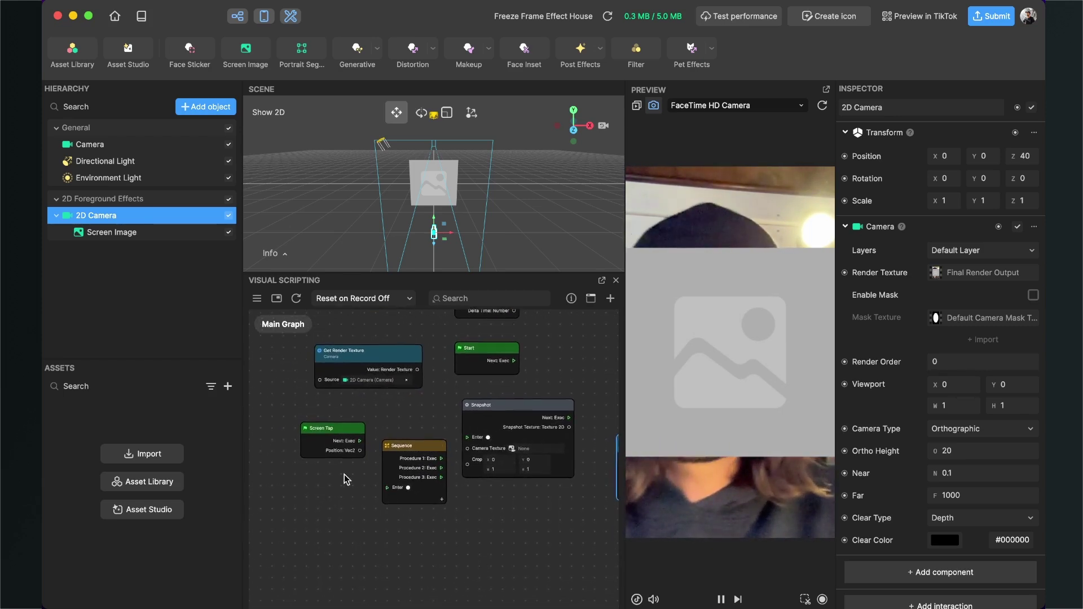
{"action": "scroll", "coordinate": [342, 477], "scroll_direction": "up", "scroll_amount": 2}
{"action": "scroll", "coordinate": [342, 476], "scroll_direction": "up", "scroll_amount": 2}
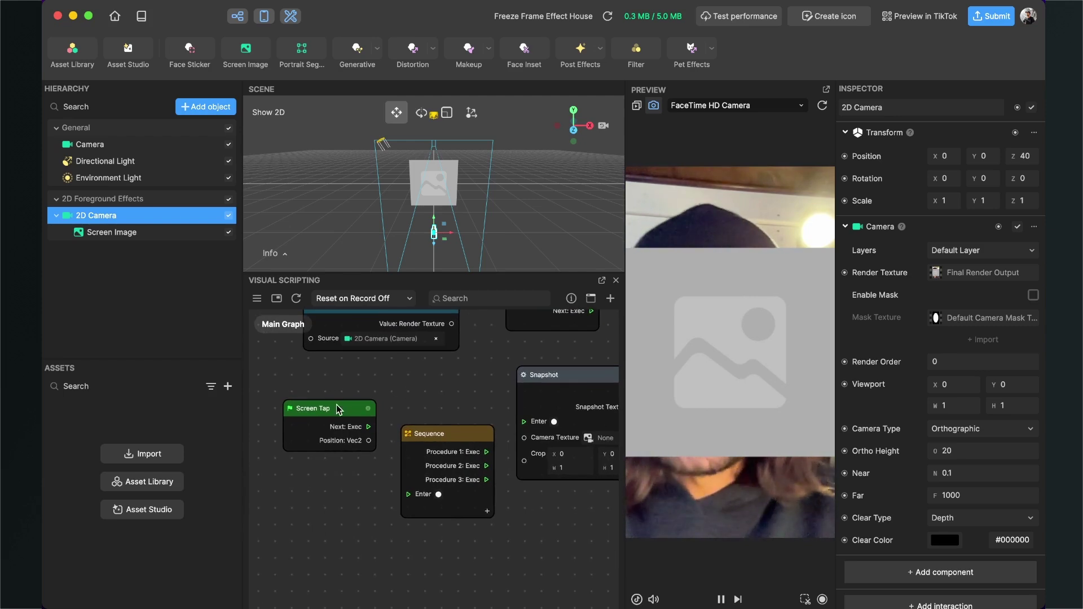
- Wire Screen Tap's Next into Sequence's Enter, and Procedure 1 into Snapshot
{"action": "left_click", "coordinate": [334, 429]}
{"action": "left_click_drag", "start_coordinate": [335, 429], "coordinate": [320, 433]}
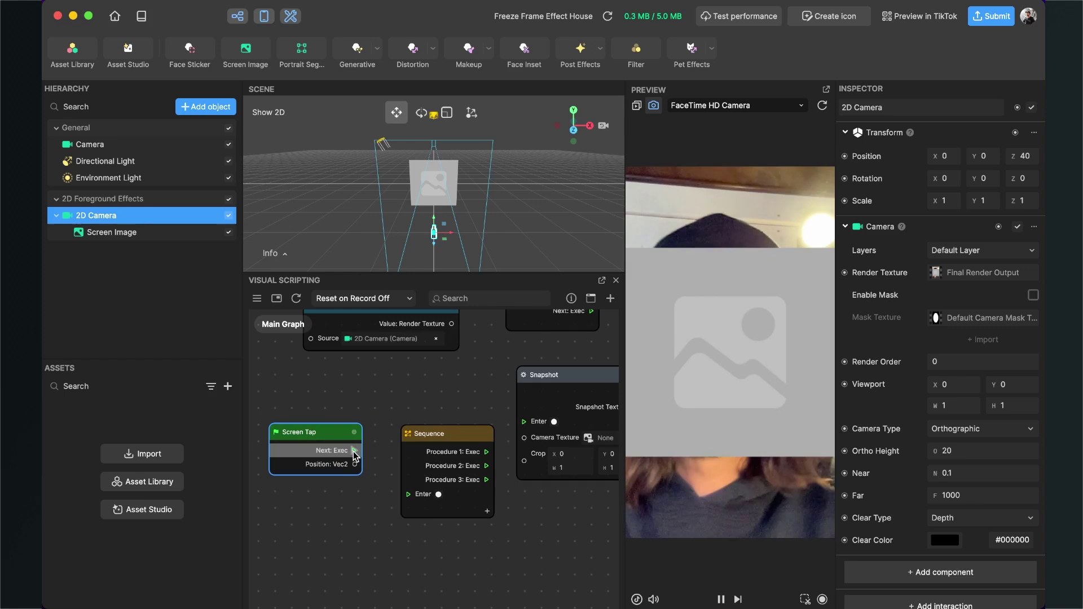
{"action": "left_click_drag", "start_coordinate": [353, 451], "coordinate": [407, 496]}
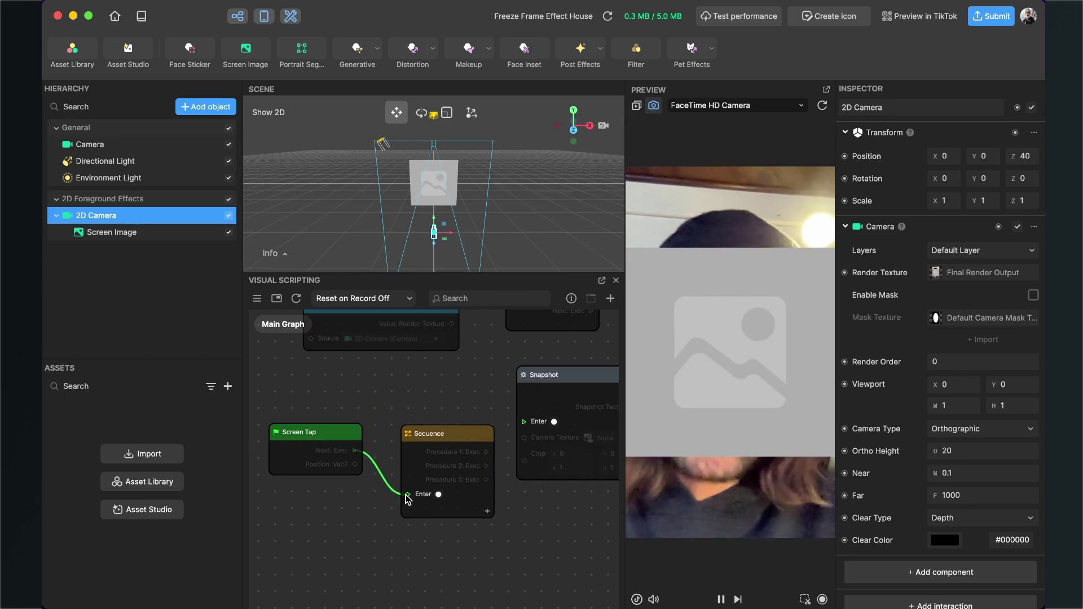
{"action": "left_click_drag", "start_coordinate": [500, 523], "coordinate": [387, 561]}
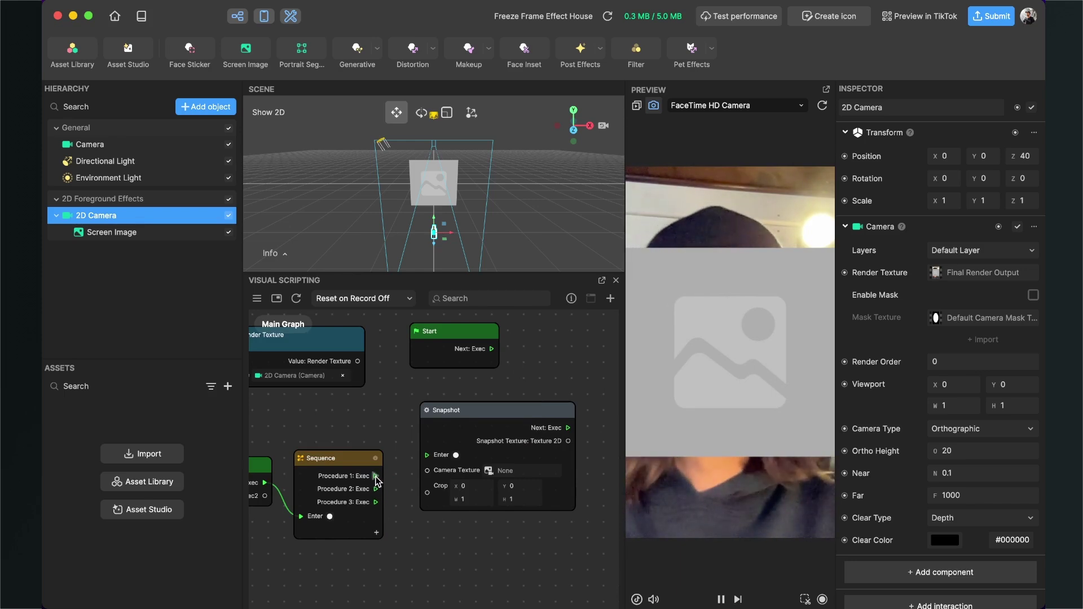
{"action": "left_click_drag", "start_coordinate": [376, 477], "coordinate": [425, 453]}
- Connect Sequence's Procedure 2 to Set Texture's Enter
{"action": "scroll", "coordinate": [452, 565], "scroll_direction": "down", "scroll_amount": 3}
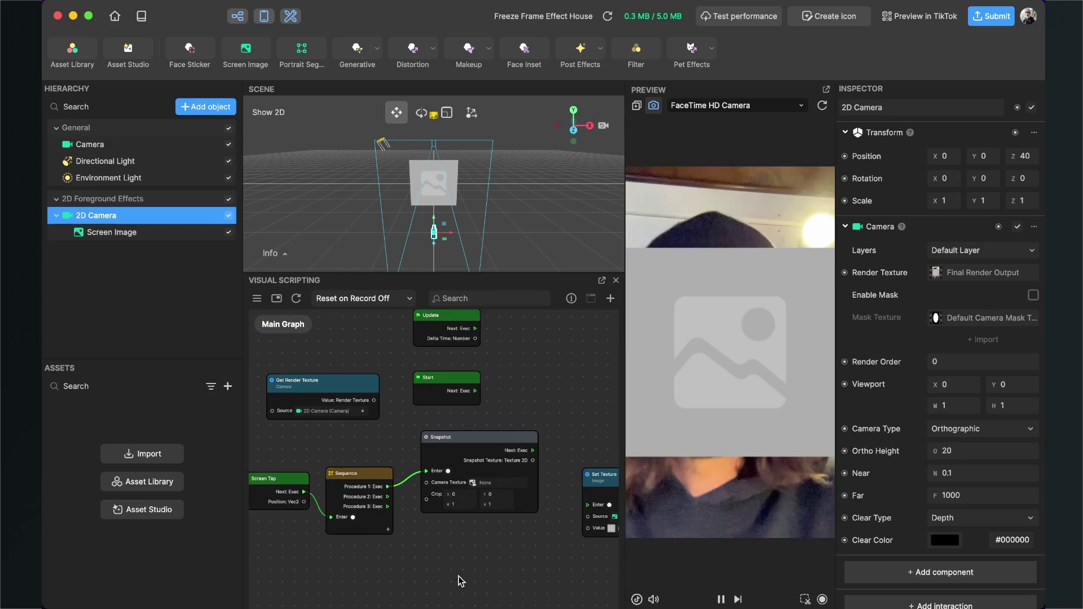
{"action": "left_click_drag", "start_coordinate": [601, 488], "coordinate": [504, 537]}
{"action": "scroll", "coordinate": [404, 516], "scroll_direction": "up", "scroll_amount": 2}
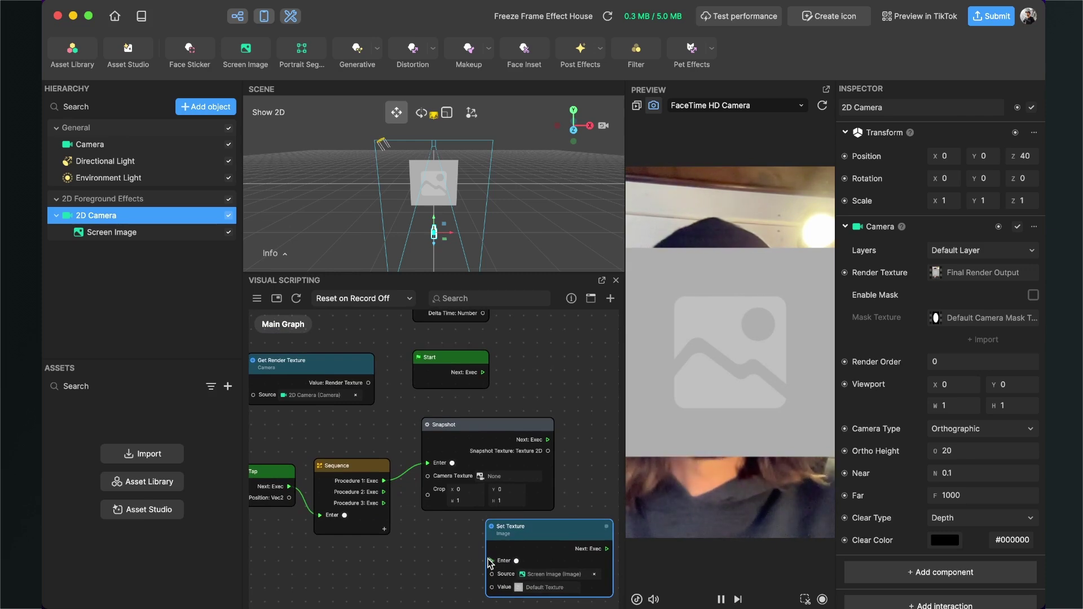
{"action": "left_click_drag", "start_coordinate": [386, 495], "coordinate": [490, 560]}
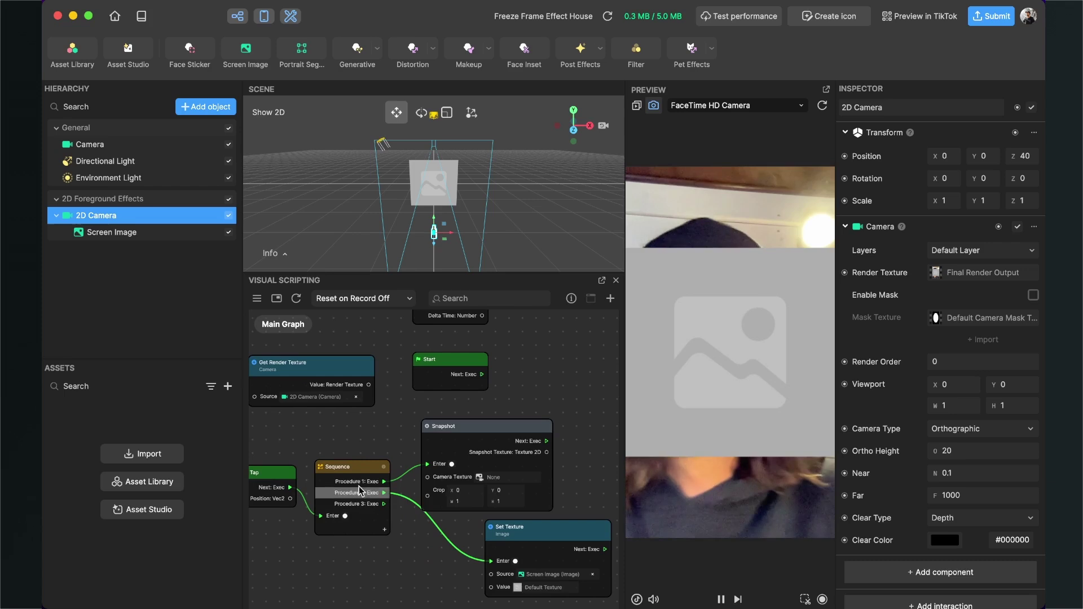
{"action": "left_click_drag", "start_coordinate": [320, 418], "coordinate": [384, 408]}
- Feed the Get Render Texture output into Snapshot's Camera Texture input
{"action": "scroll", "coordinate": [367, 357], "scroll_direction": "up", "scroll_amount": 3}
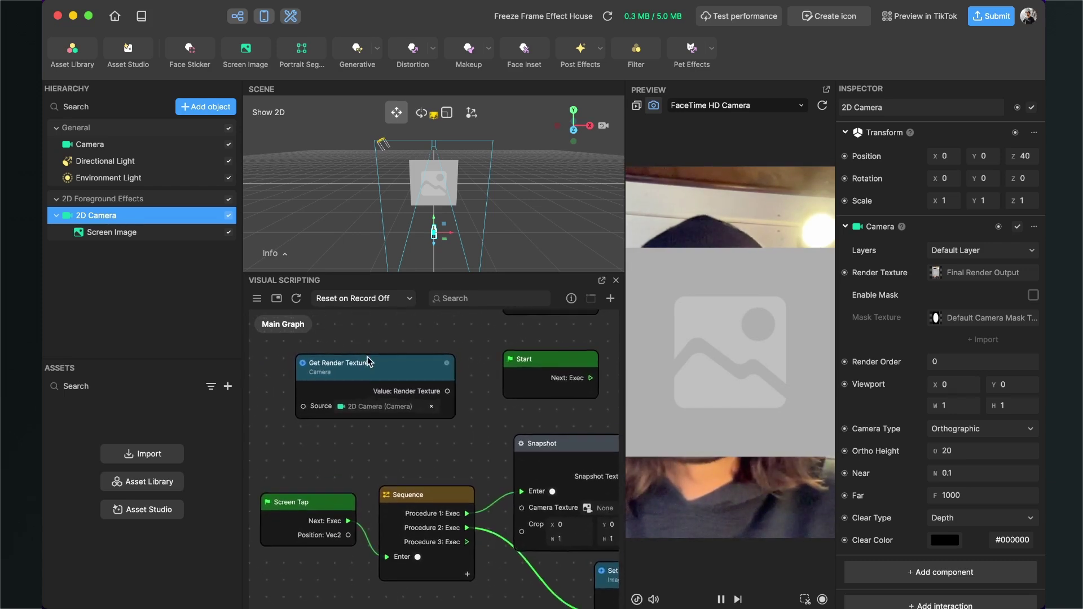
{"action": "left_click_drag", "start_coordinate": [380, 358], "coordinate": [349, 391]}
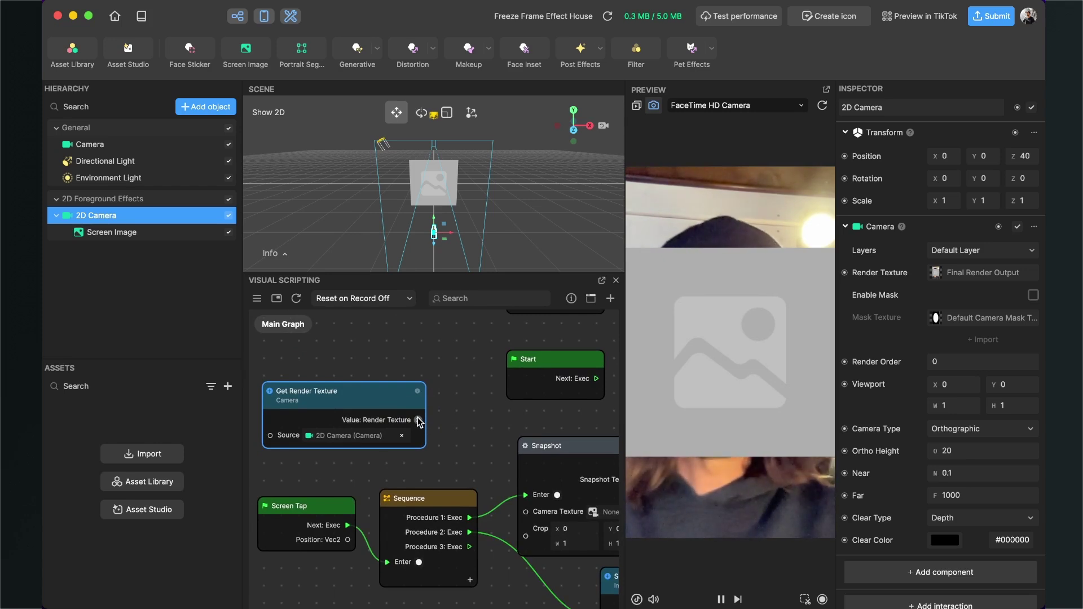
{"action": "scroll", "coordinate": [464, 467], "scroll_direction": "right", "scroll_amount": 3}
{"action": "scroll", "coordinate": [464, 467], "scroll_direction": "down", "scroll_amount": 2}
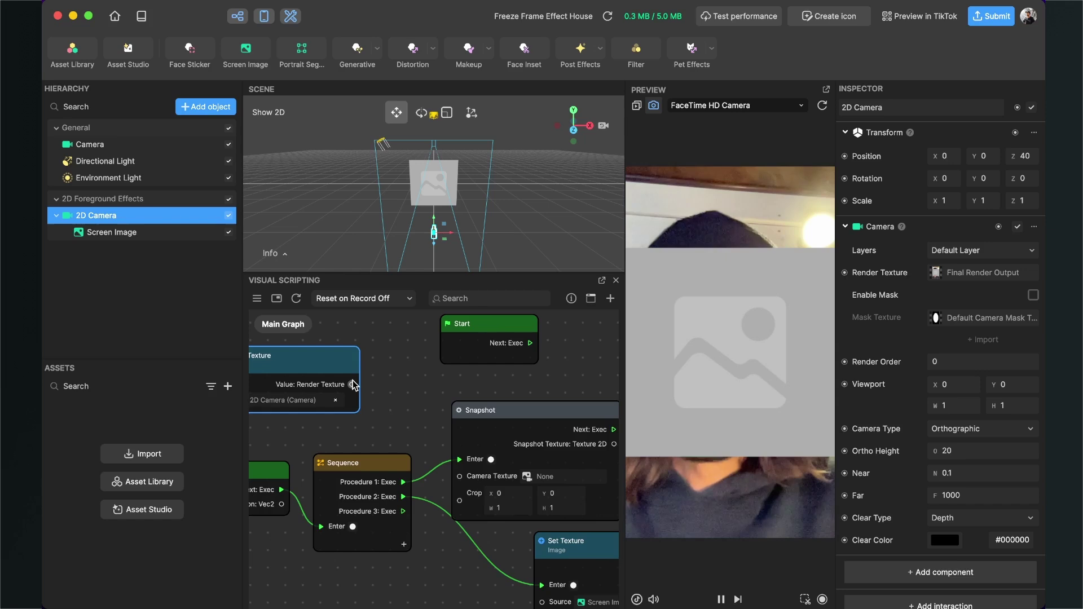
{"action": "left_click_drag", "start_coordinate": [352, 384], "coordinate": [460, 475]}
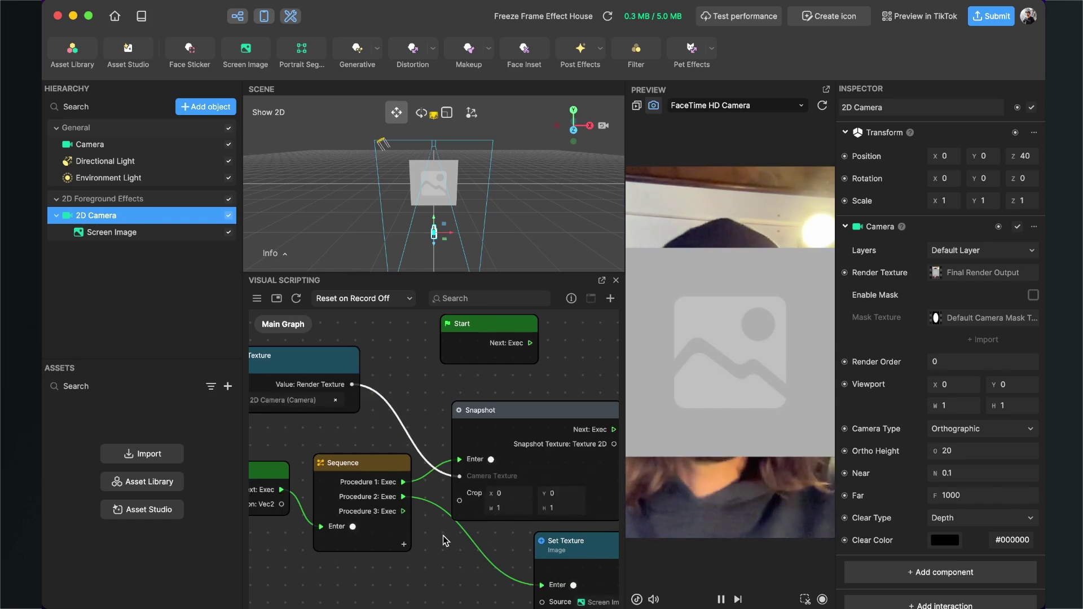
- Plug Snapshot's Texture 2D output into Set Texture's Value input
{"action": "scroll", "coordinate": [440, 577], "scroll_direction": "right", "scroll_amount": 5}
{"action": "scroll", "coordinate": [440, 578], "scroll_direction": "down", "scroll_amount": 2}
{"action": "scroll", "coordinate": [353, 554], "scroll_direction": "down", "scroll_amount": 1, "text": "ctrl"}
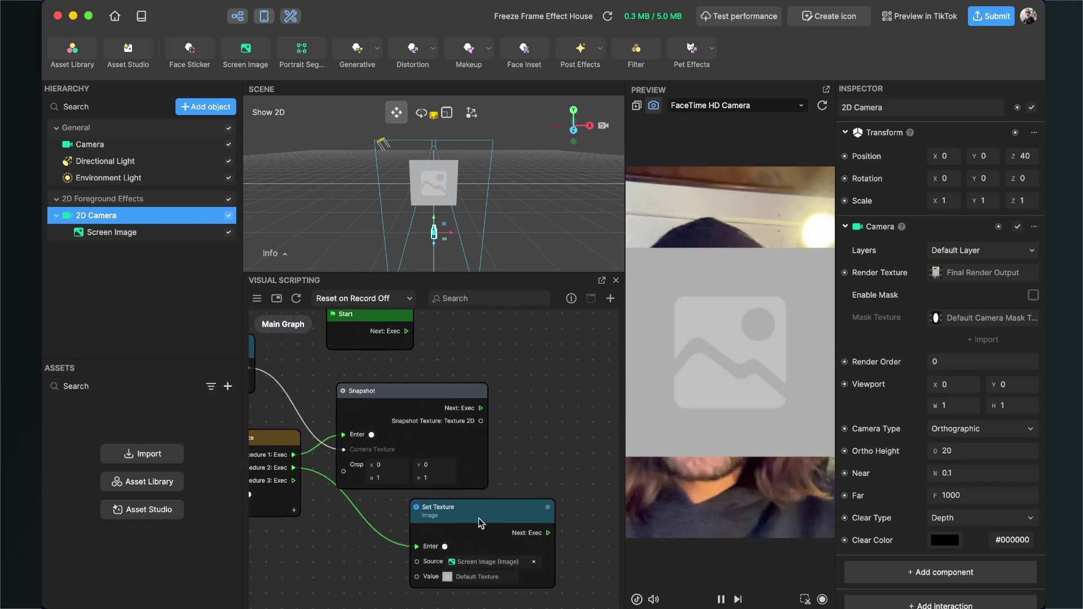
{"action": "left_click_drag", "start_coordinate": [477, 514], "coordinate": [535, 530]}
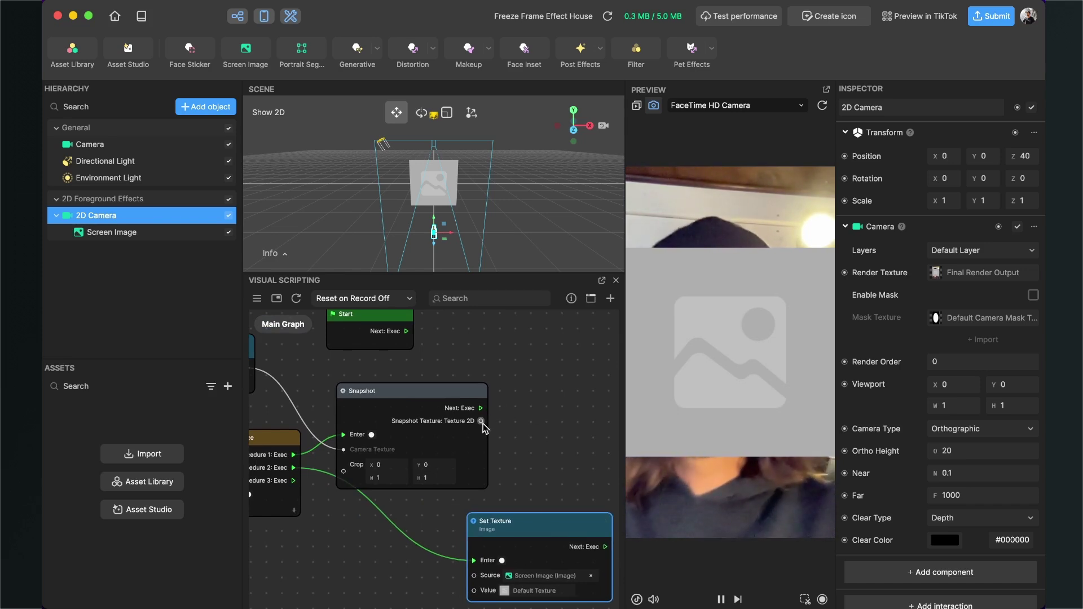
{"action": "left_click_drag", "start_coordinate": [481, 421], "coordinate": [529, 428]}
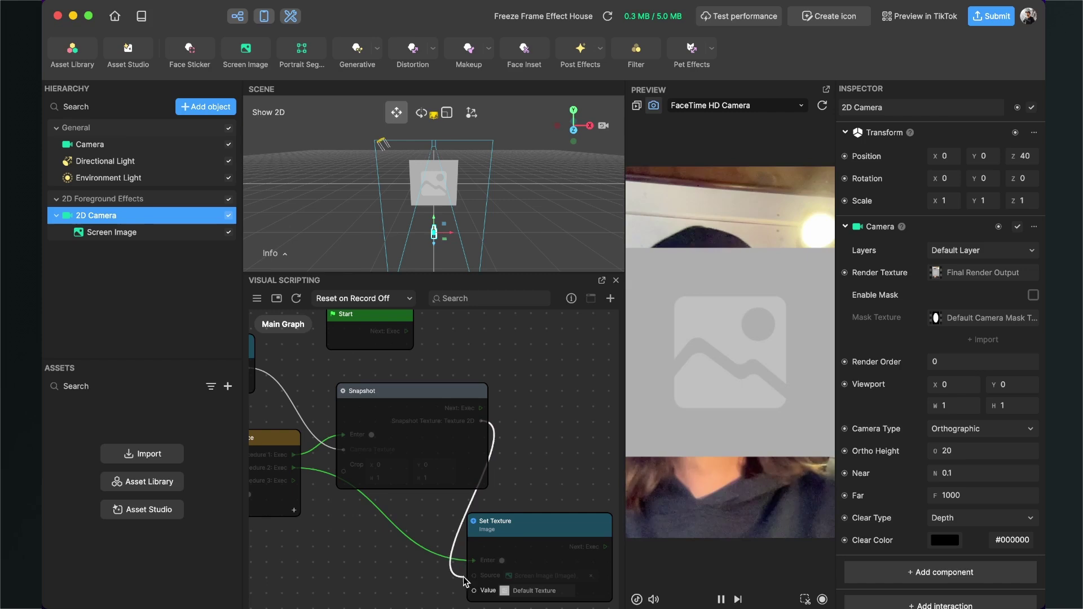
{"action": "left_click_drag", "start_coordinate": [462, 587], "coordinate": [474, 591]}
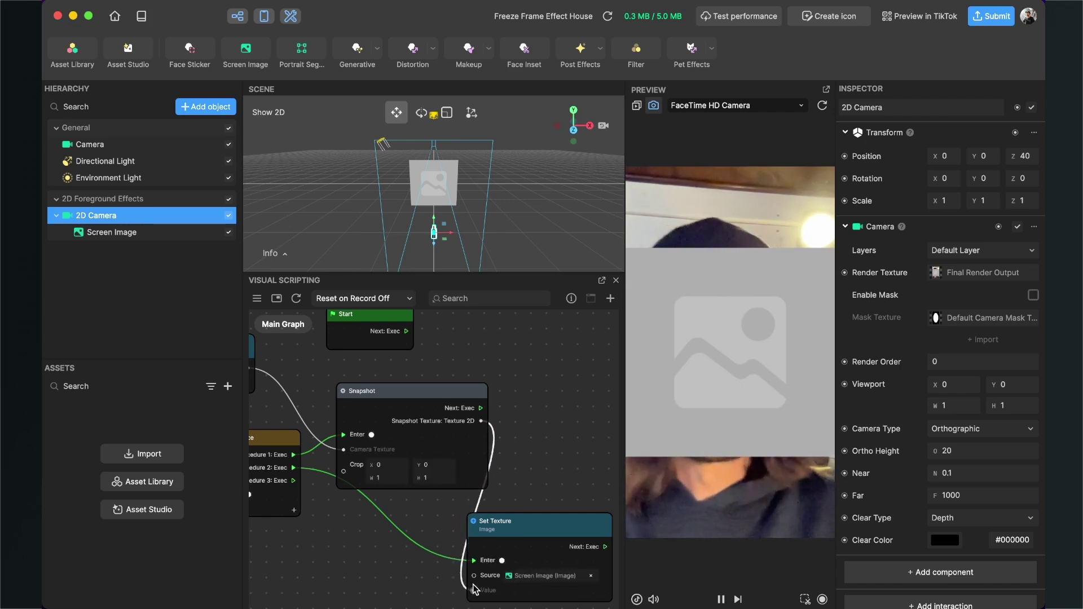
{"action": "left_click_drag", "start_coordinate": [539, 535], "coordinate": [582, 506]}
{"action": "scroll", "coordinate": [571, 439], "scroll_direction": "down", "scroll_amount": 5}
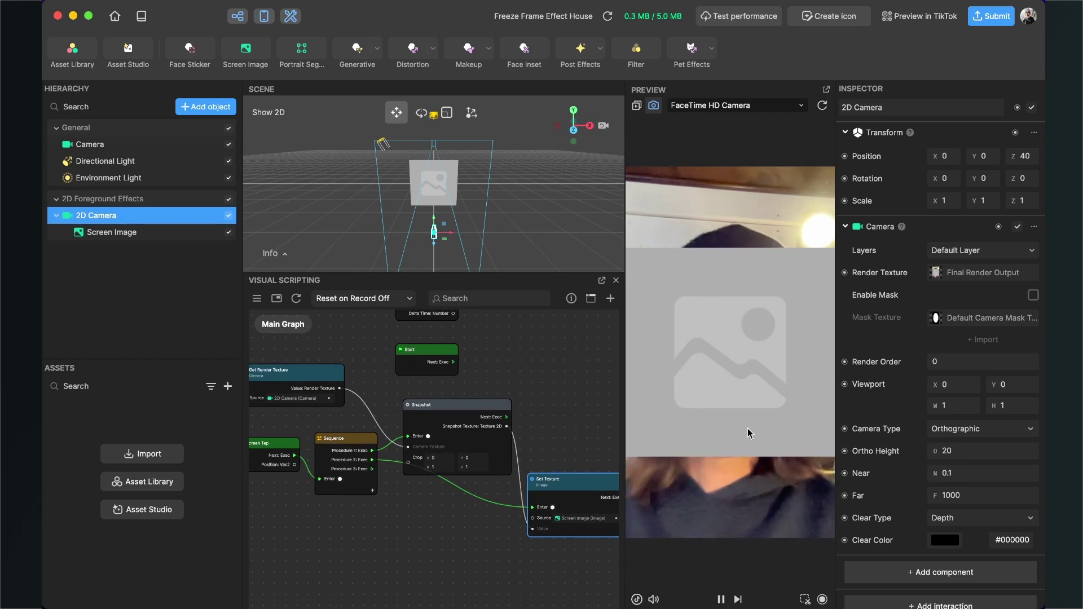
- Test a tap on the preview, then restart it to show the Screen Image placeholder
{"action": "left_click", "coordinate": [731, 336]}
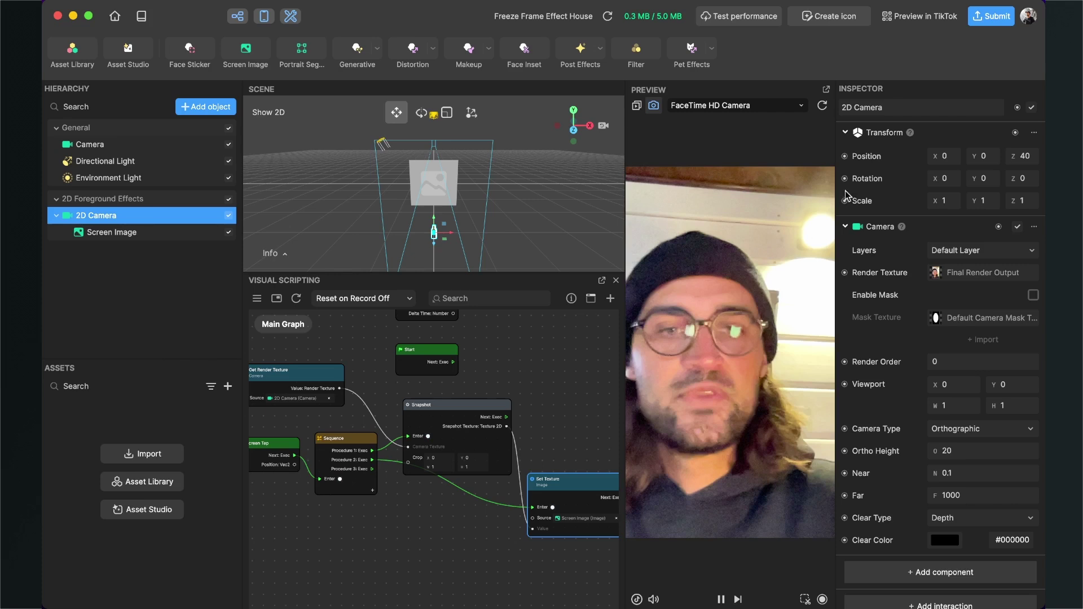
{"action": "left_click", "coordinate": [823, 107]}
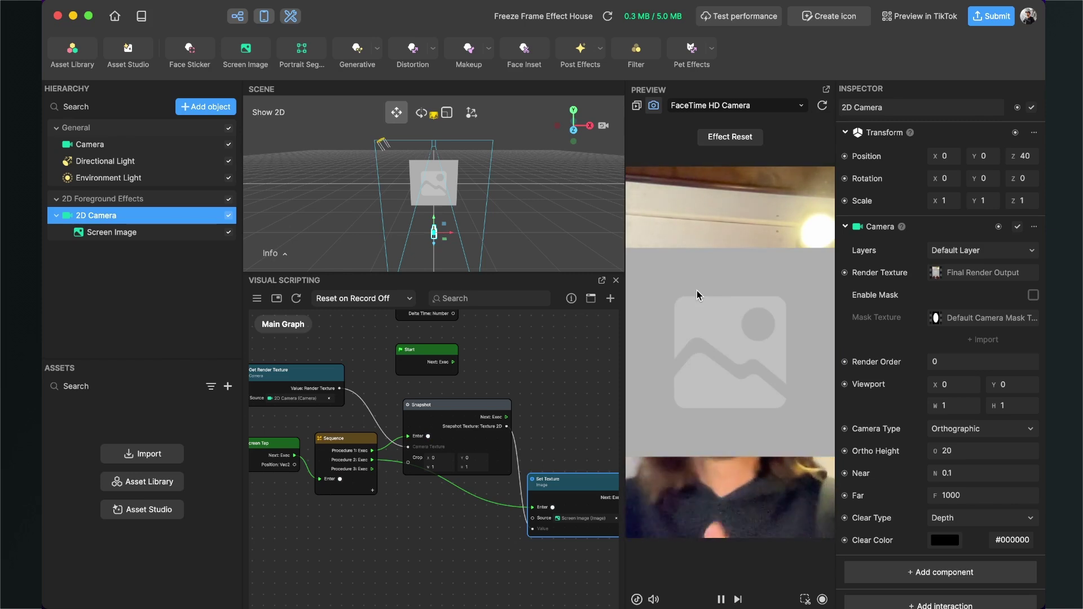
{"action": "scroll", "coordinate": [501, 392], "scroll_direction": "down", "scroll_amount": 2}
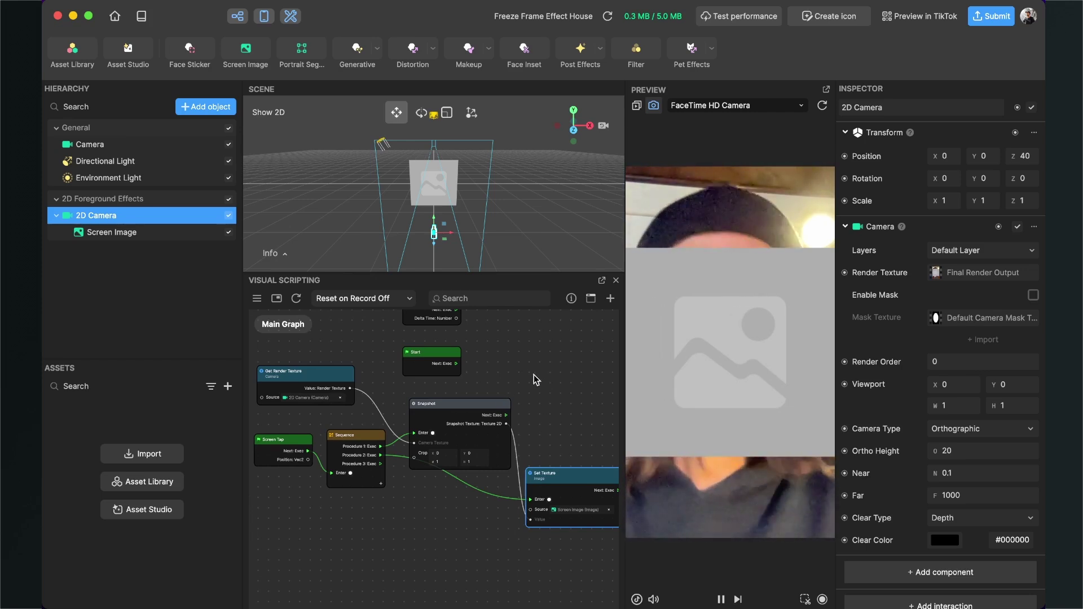
{"action": "left_click_drag", "start_coordinate": [536, 375], "coordinate": [465, 371]}
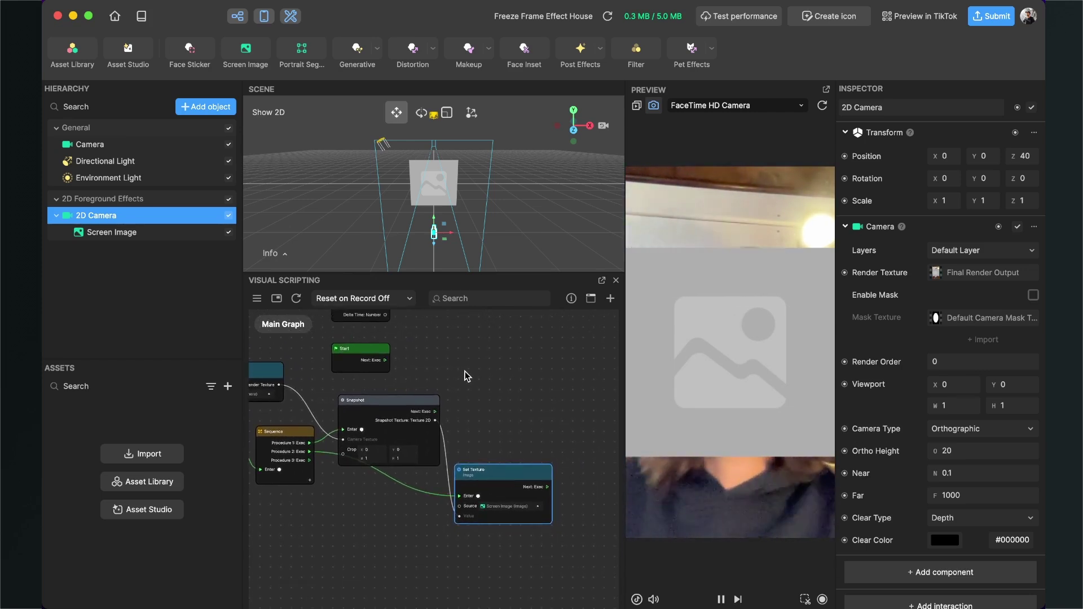
- Add a Set Visibility node by searching 'set'
{"action": "left_click", "coordinate": [611, 299]}
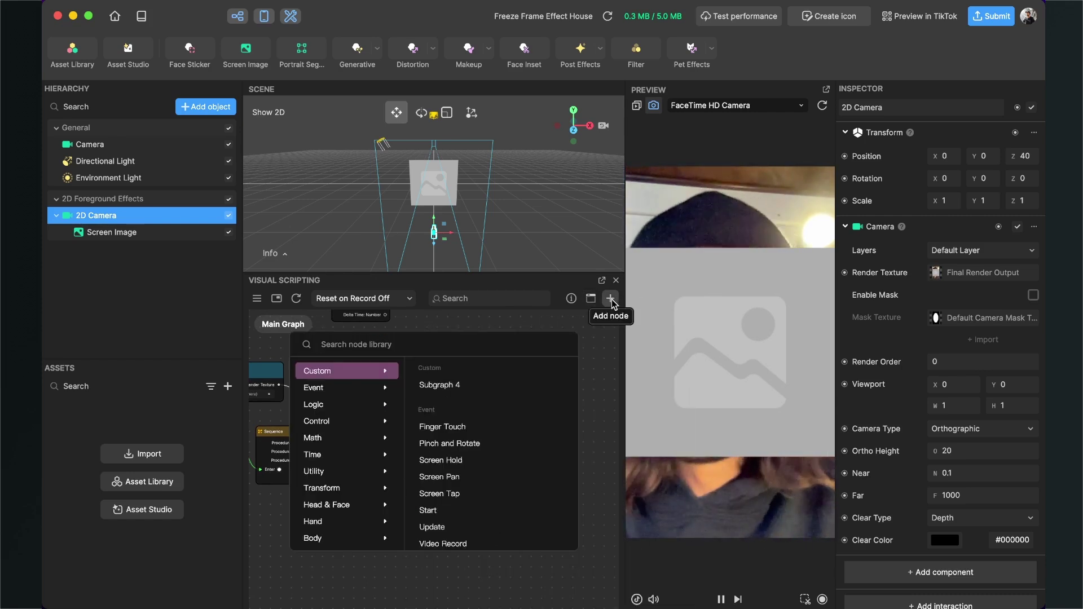
{"action": "type", "text": "set"}
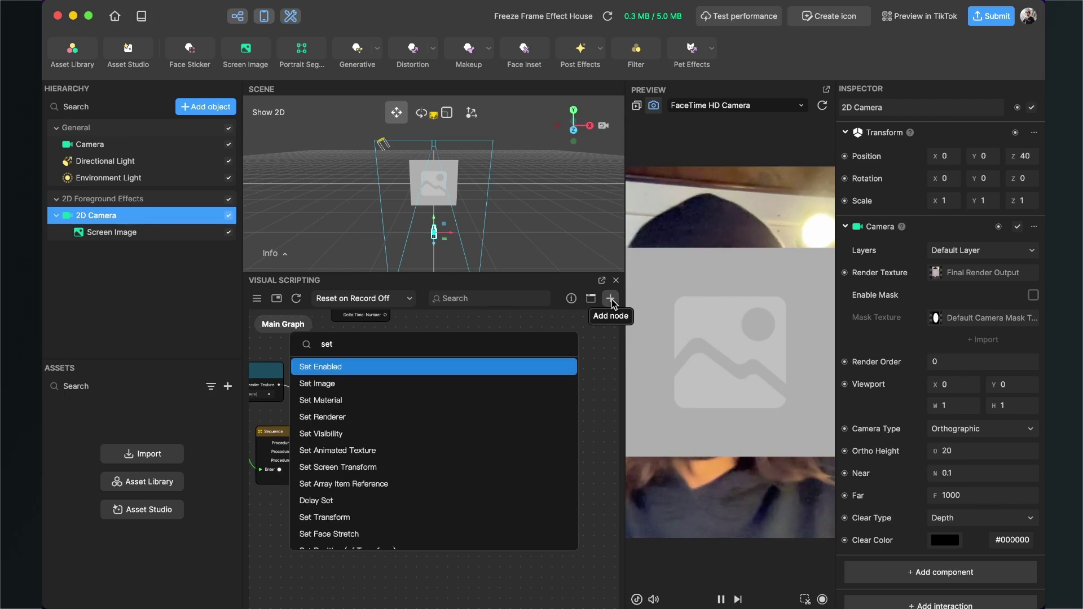
{"action": "key", "text": "Down"}
{"action": "key", "text": "Down"}
{"action": "key", "text": "Down"}
{"action": "key", "text": "Down"}
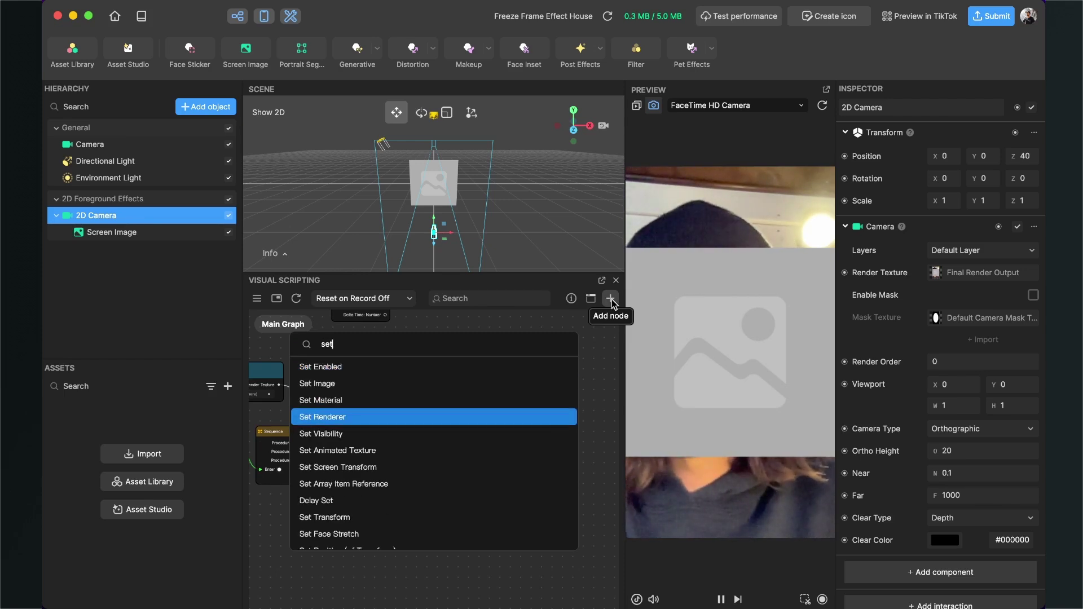
{"action": "key", "text": "Return"}
- Duplicate the Set Visibility node with copy-paste and move the original up near Start
{"action": "left_click_drag", "start_coordinate": [478, 465], "coordinate": [519, 381]}
{"action": "scroll", "coordinate": [519, 380], "scroll_direction": "up", "scroll_amount": 3}
{"action": "right_click", "coordinate": [519, 381]}
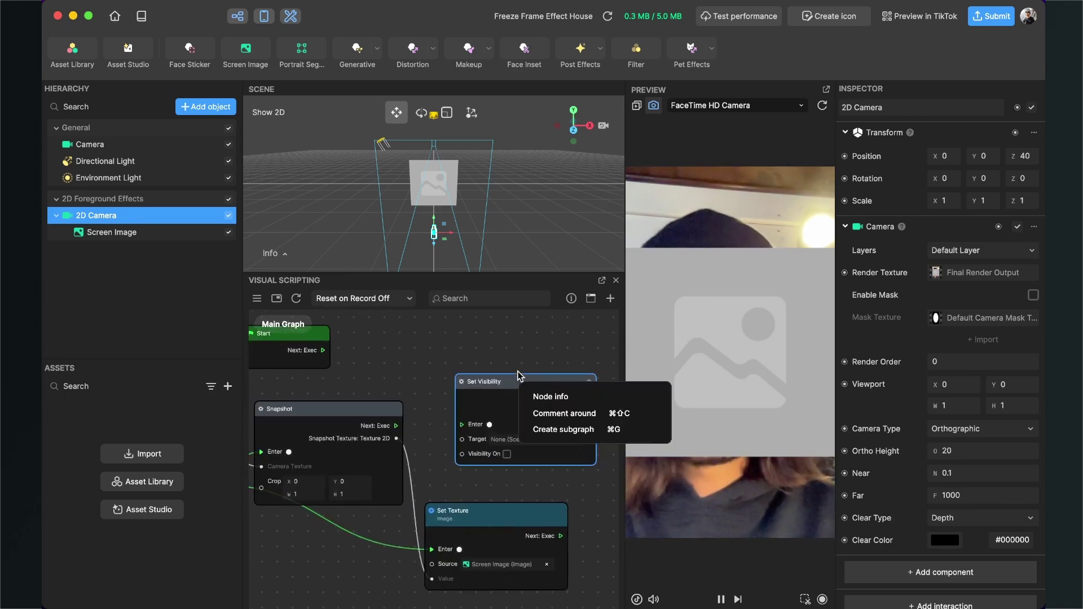
{"action": "left_click", "coordinate": [516, 374]}
{"action": "left_click", "coordinate": [516, 376]}
{"action": "key", "text": "super+c"}
{"action": "key", "text": "super+v"}
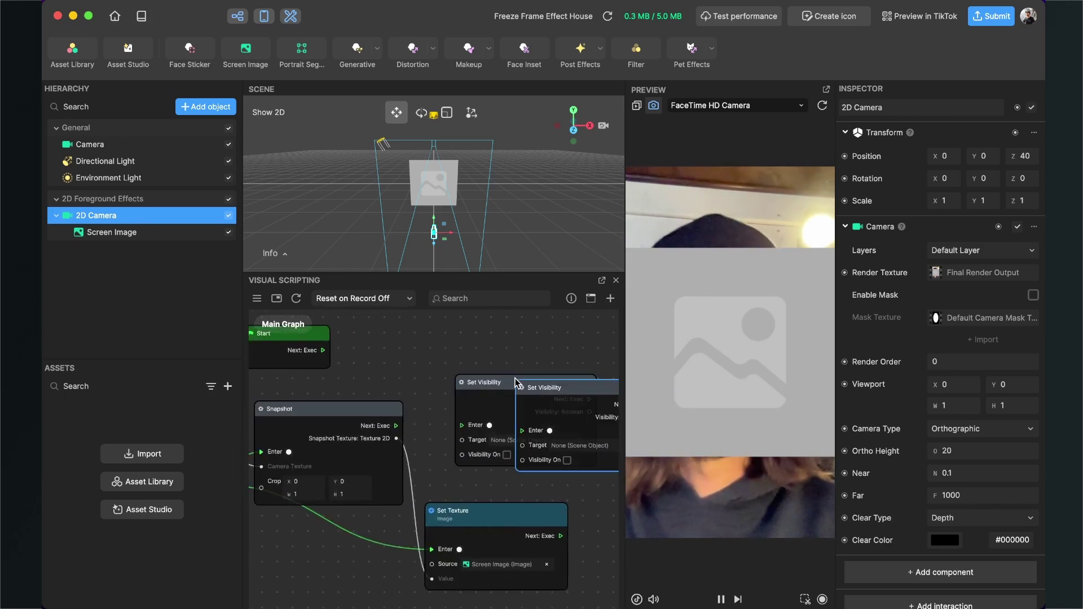
{"action": "scroll", "coordinate": [515, 383], "scroll_direction": "down", "scroll_amount": 2}
{"action": "left_click_drag", "start_coordinate": [542, 388], "coordinate": [604, 436]}
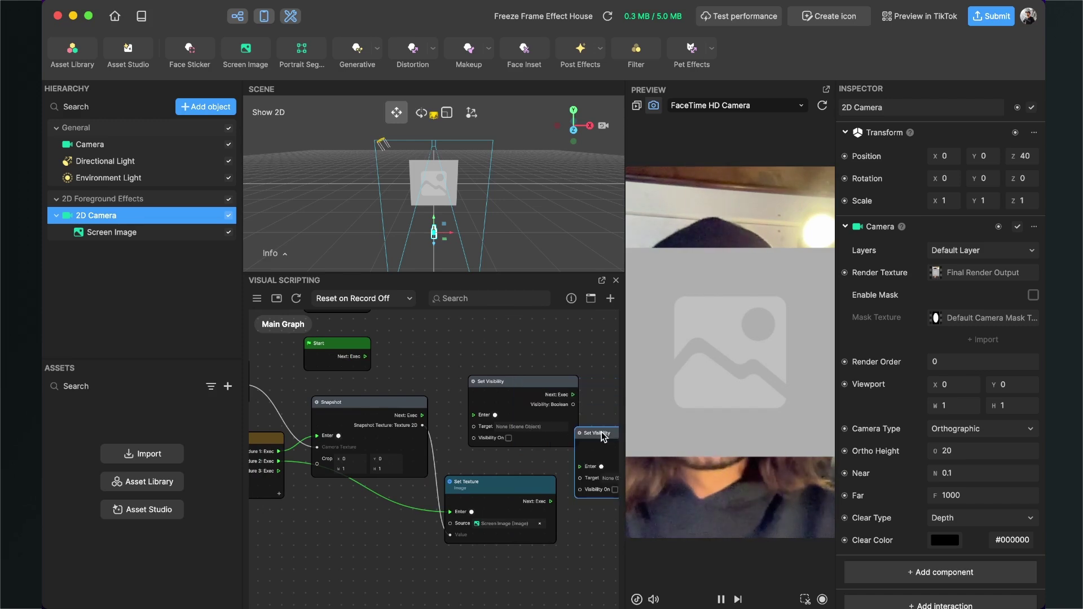
{"action": "left_click_drag", "start_coordinate": [511, 381], "coordinate": [453, 318]}
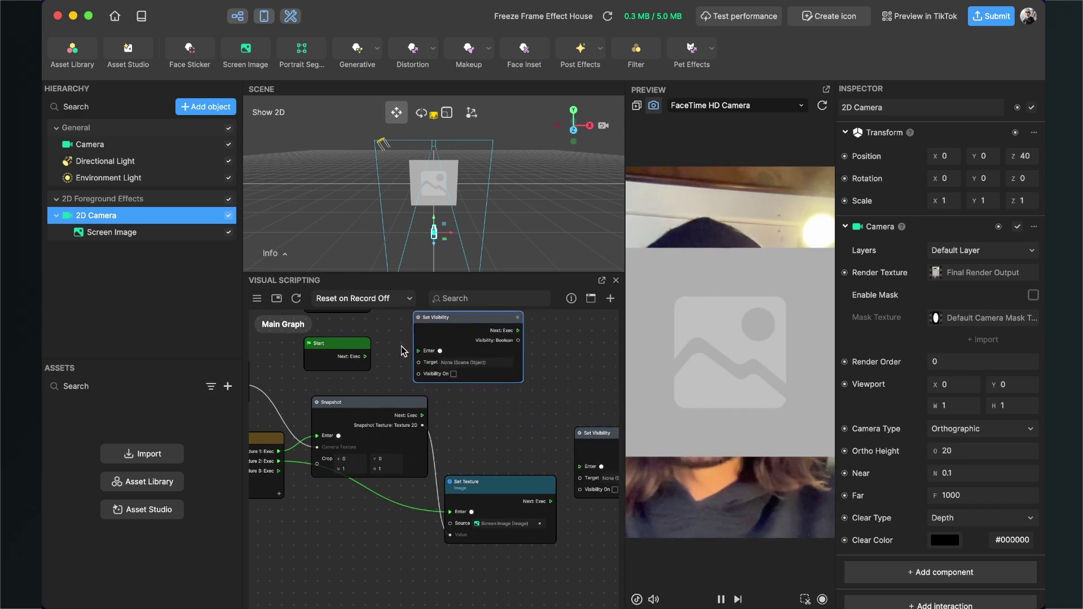
- Connect Start's Next Exec to Set Visibility and target Screen Image, leaving visibility off
{"action": "middle_click_drag", "start_coordinate": [393, 364], "coordinate": [436, 411]}
{"action": "scroll", "coordinate": [404, 413], "scroll_direction": "up", "scroll_amount": 2}
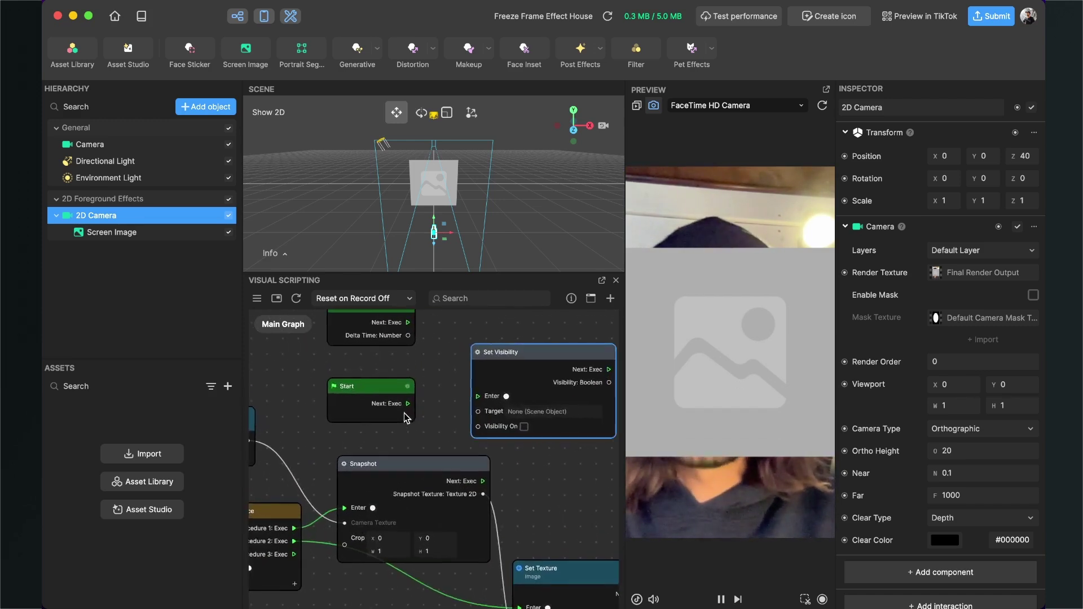
{"action": "middle_click_drag", "start_coordinate": [439, 358], "coordinate": [448, 390]}
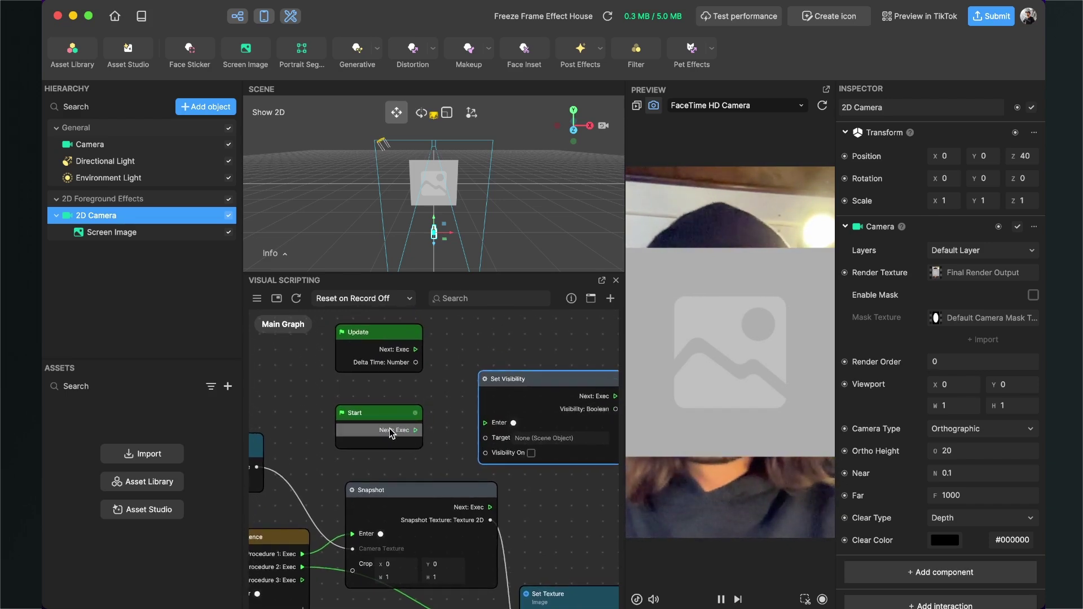
{"action": "left_click_drag", "start_coordinate": [415, 431], "coordinate": [483, 423]}
{"action": "left_click", "coordinate": [554, 438]}
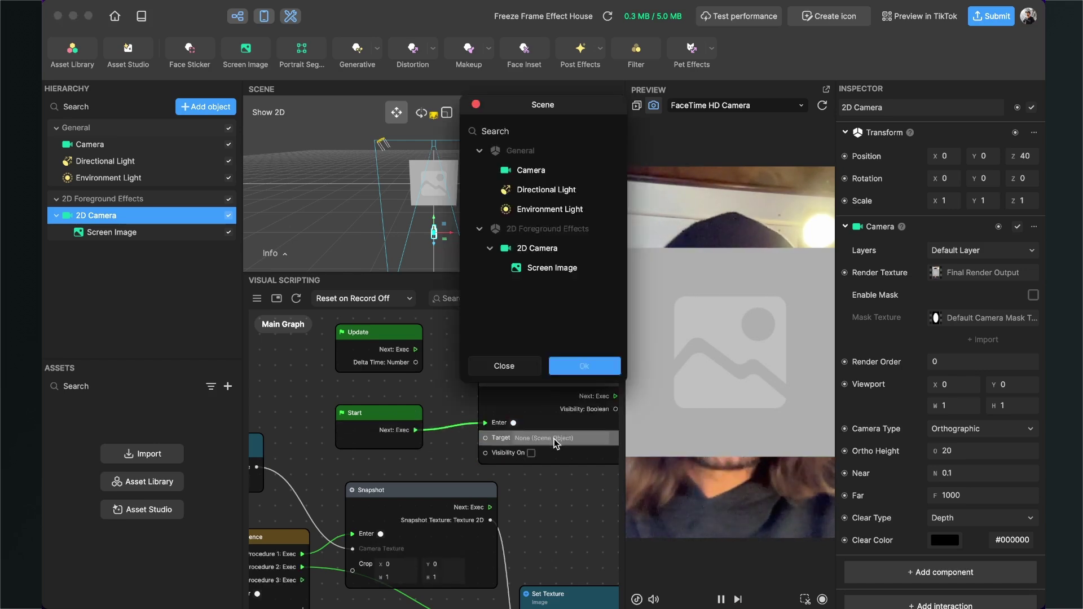
{"action": "left_click", "coordinate": [557, 273]}
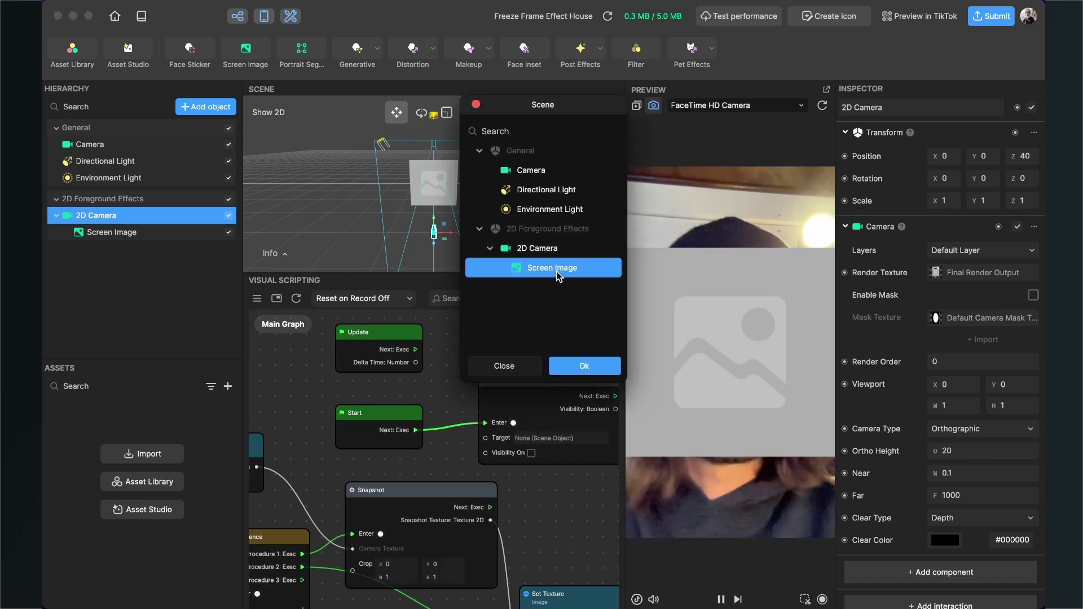
{"action": "left_click", "coordinate": [583, 367]}
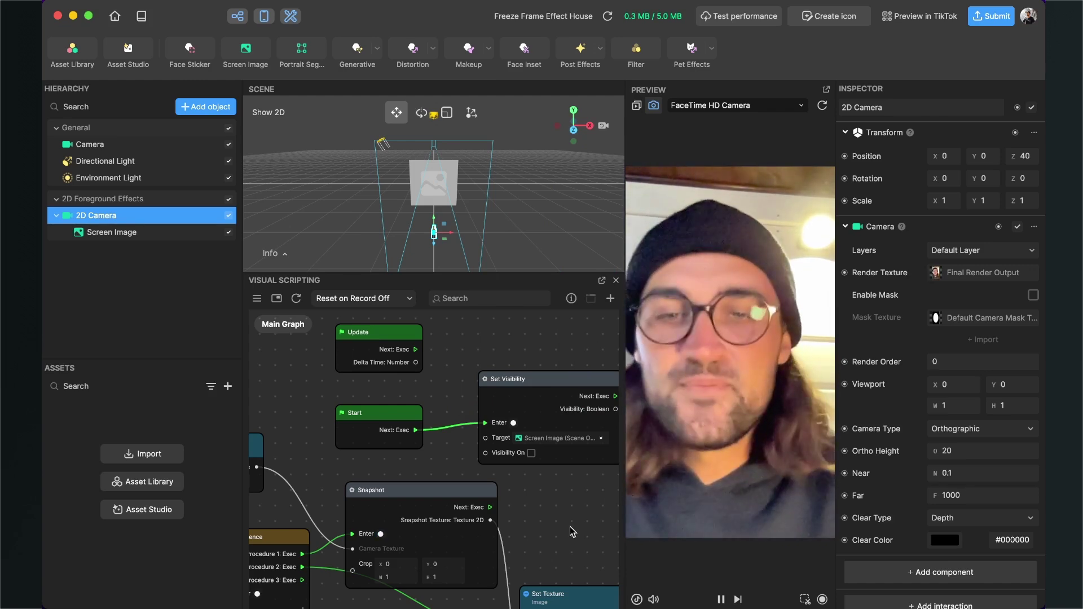
- Wire Set Texture's Next Exec into the second Set Visibility, targeting Screen Image with Visibility On
{"action": "left_click_drag", "start_coordinate": [570, 526], "coordinate": [355, 361]}
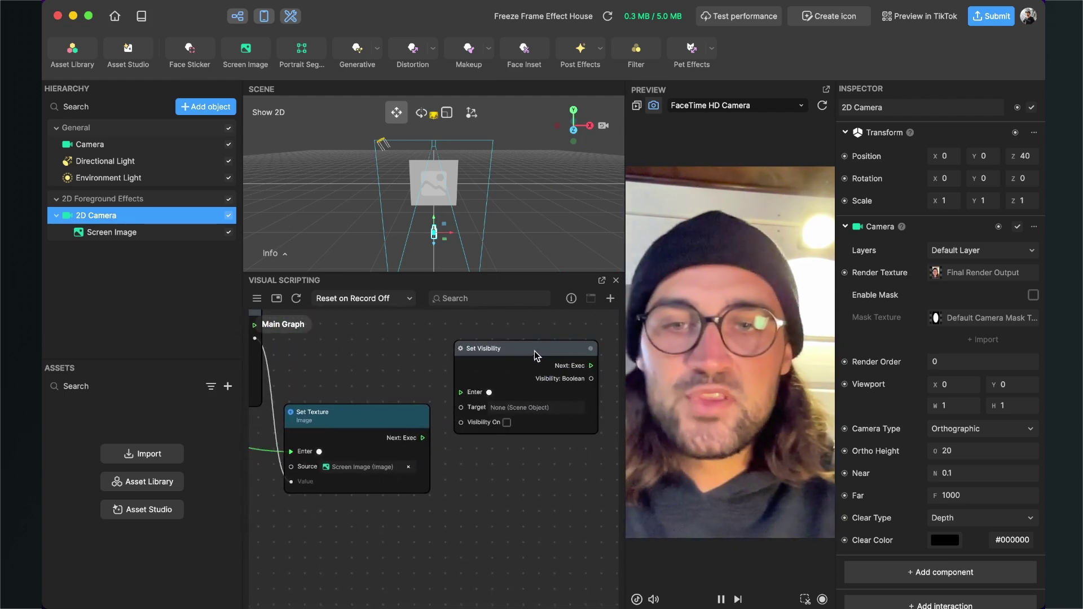
{"action": "left_click_drag", "start_coordinate": [534, 351], "coordinate": [570, 411]}
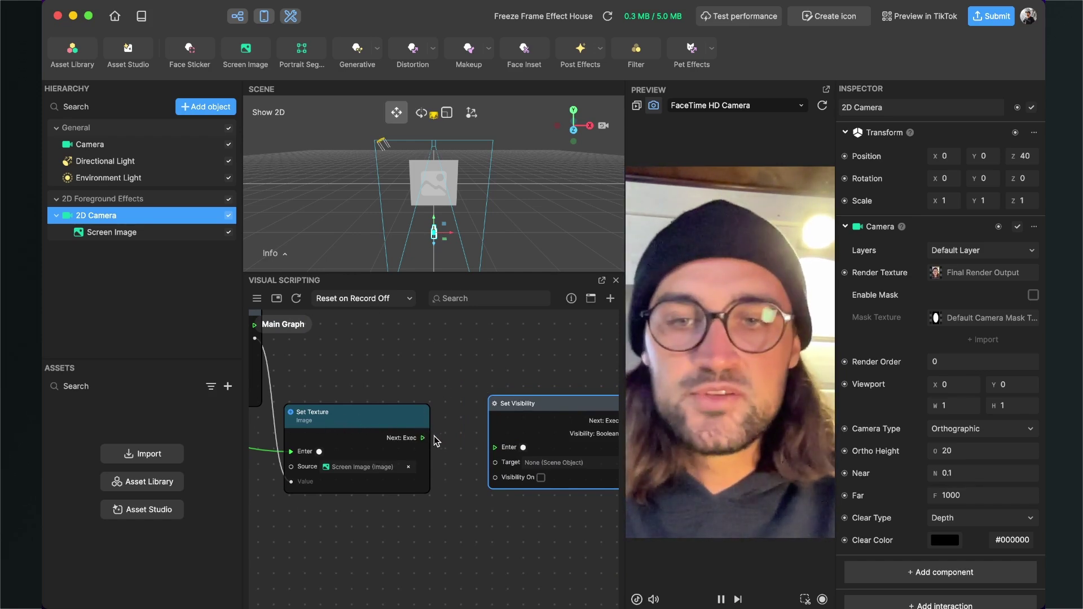
{"action": "left_click_drag", "start_coordinate": [423, 438], "coordinate": [495, 448]}
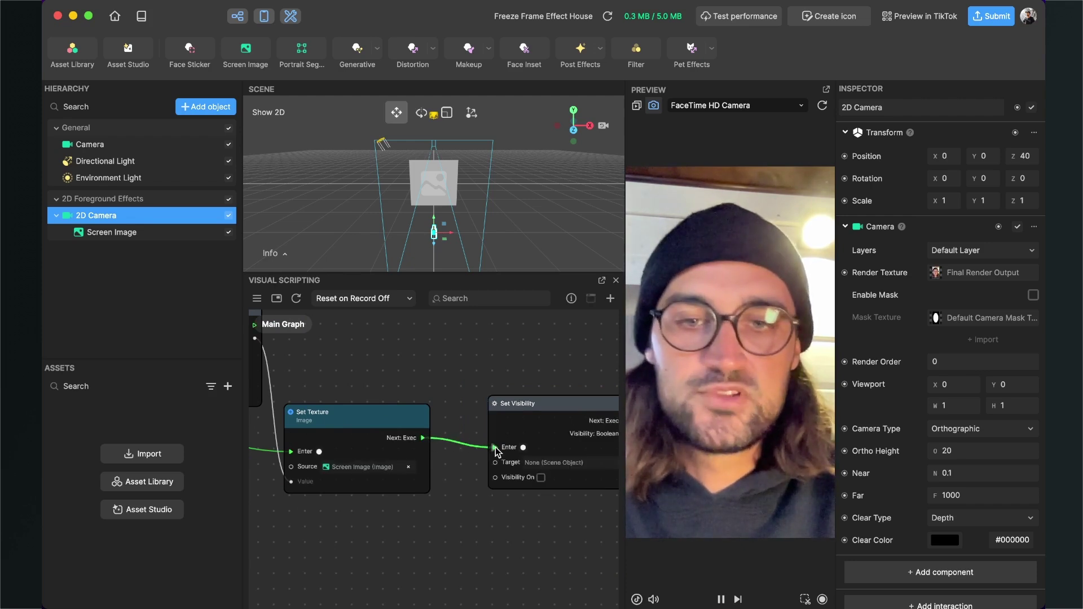
{"action": "left_click", "coordinate": [539, 464]}
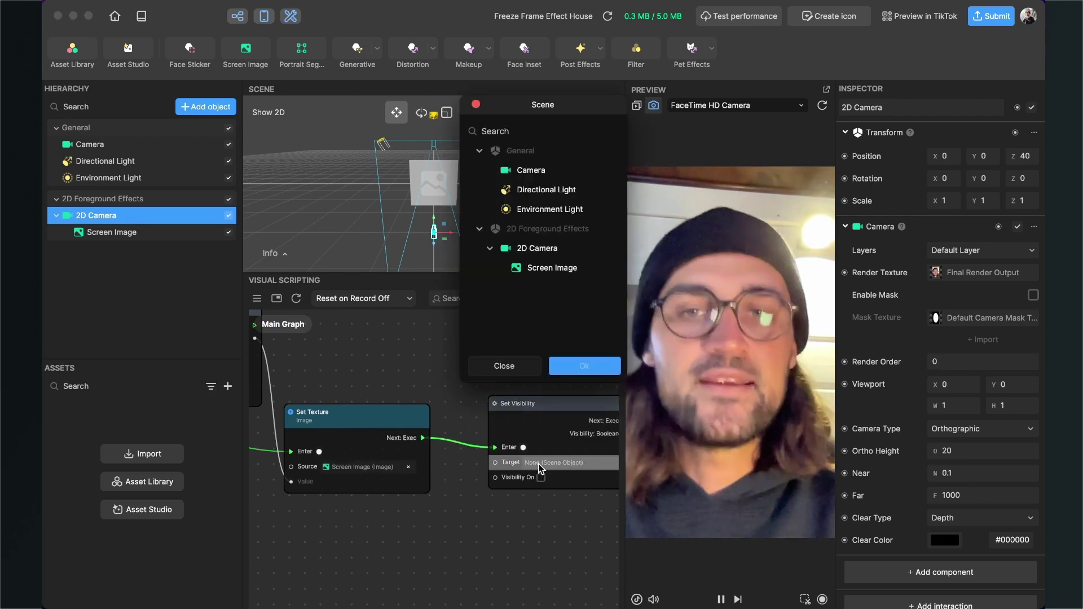
{"action": "left_click", "coordinate": [560, 266]}
{"action": "left_click", "coordinate": [585, 367]}
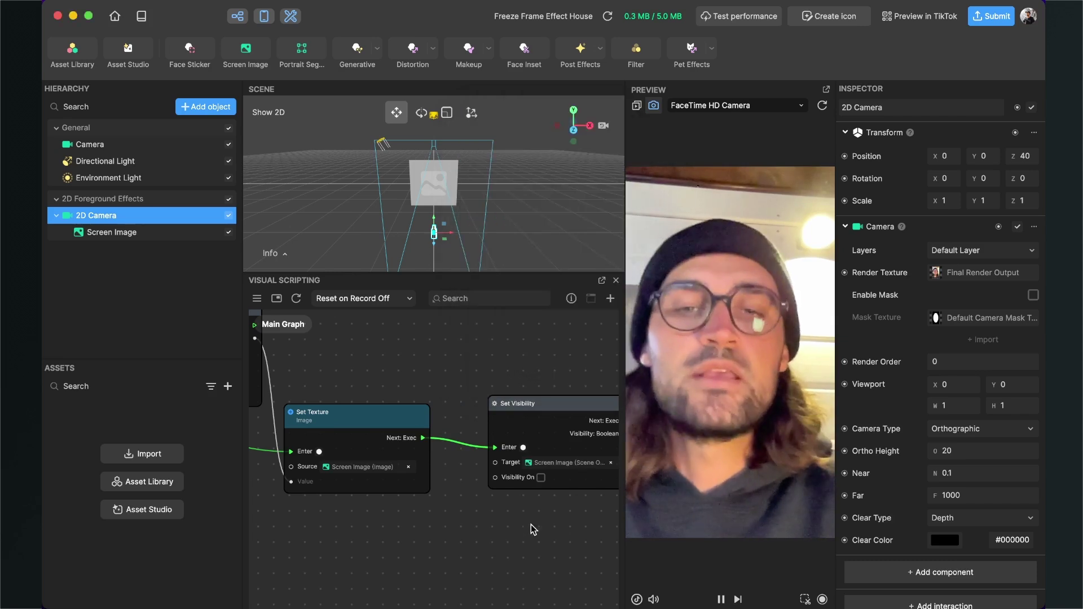
{"action": "left_click", "coordinate": [541, 478]}
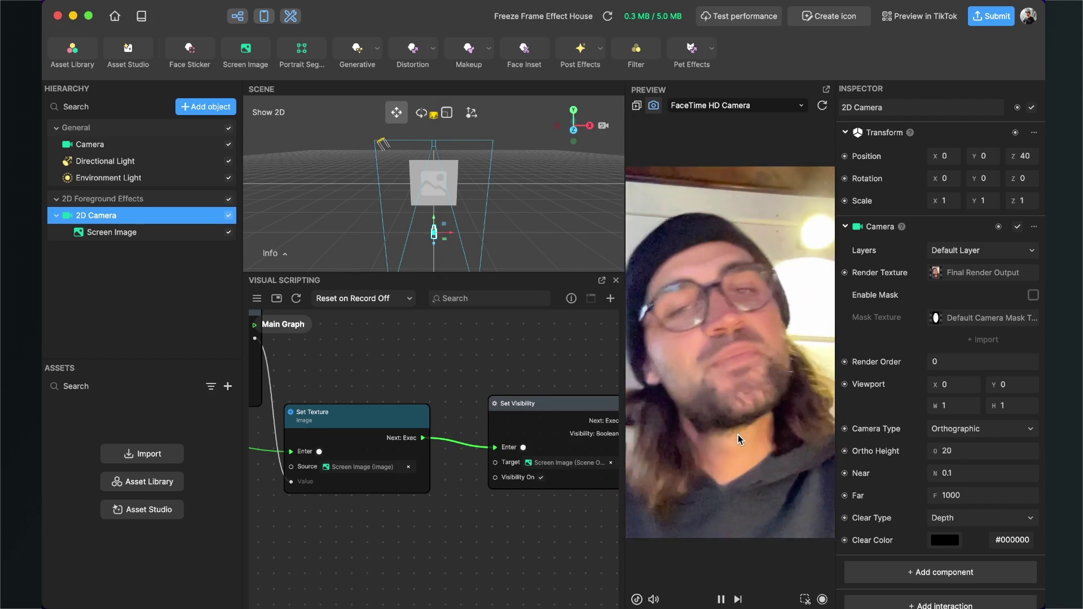
{"action": "left_click", "coordinate": [822, 104]}
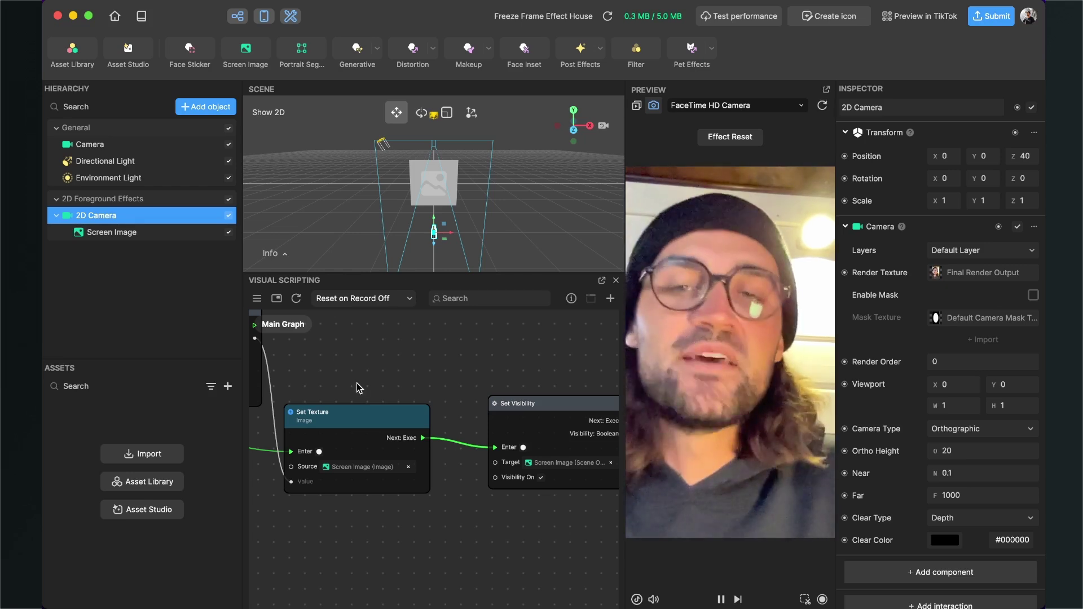
{"action": "scroll", "coordinate": [356, 384], "scroll_direction": "down", "scroll_amount": 5}
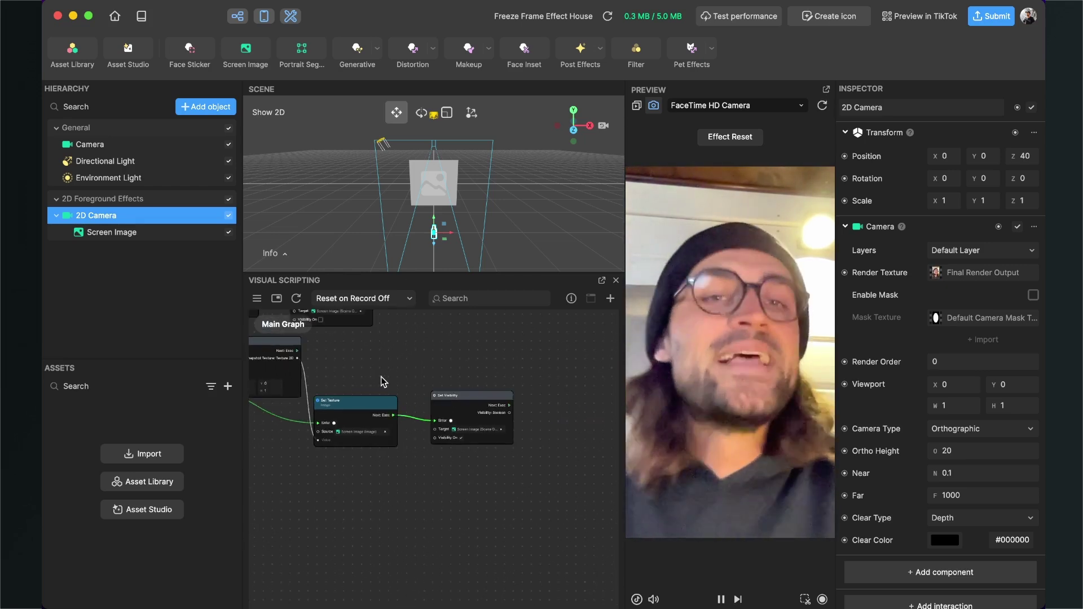